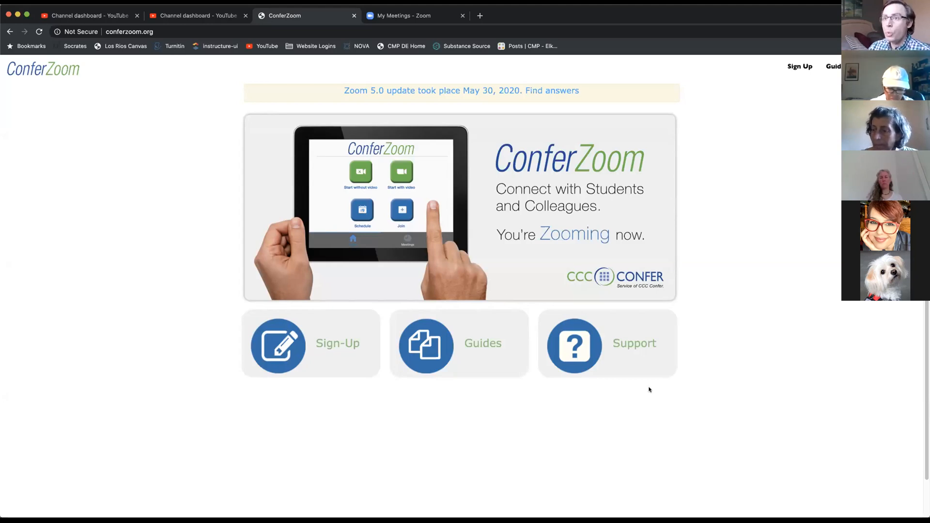
Select the conferzoom.org address and open the Faculty and Staff New Account Sign-Up form.
{"action": "left_click", "coordinate": [158, 32]}
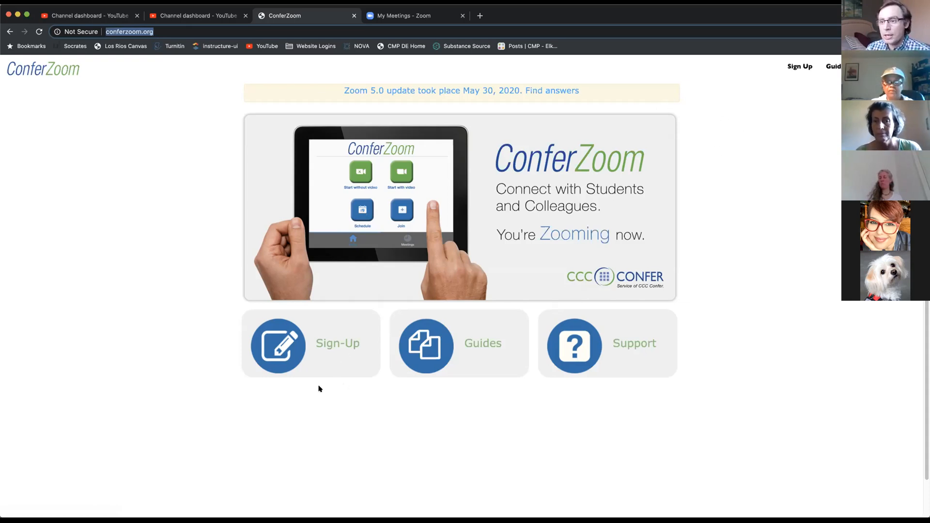
{"action": "left_click", "coordinate": [330, 345]}
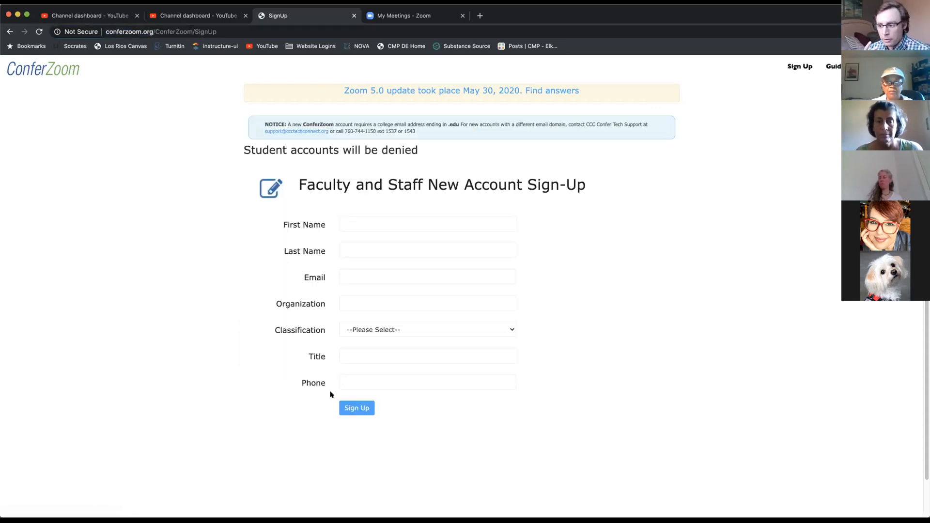
Leave the sign-up Email field blank and switch to the My Meetings - Zoom page listing four meetings.
{"action": "left_click", "coordinate": [345, 275]}
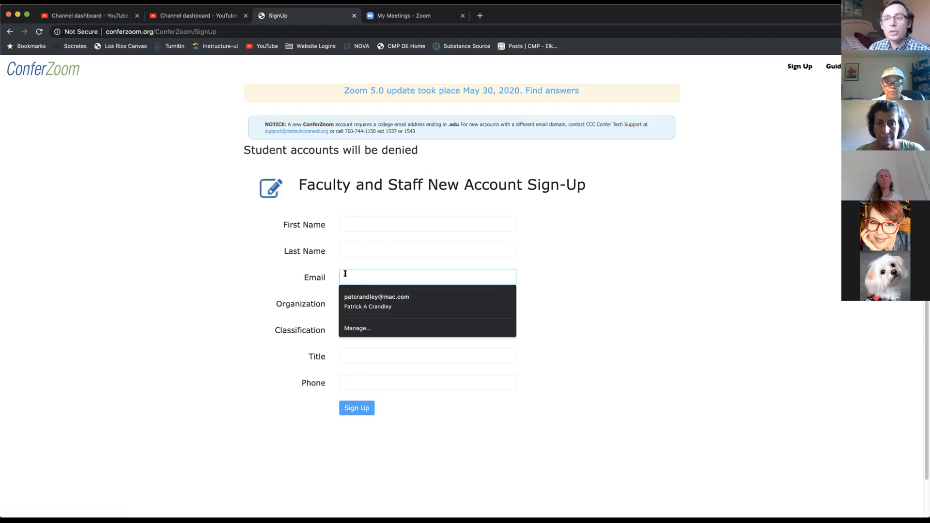
{"action": "left_click", "coordinate": [273, 280]}
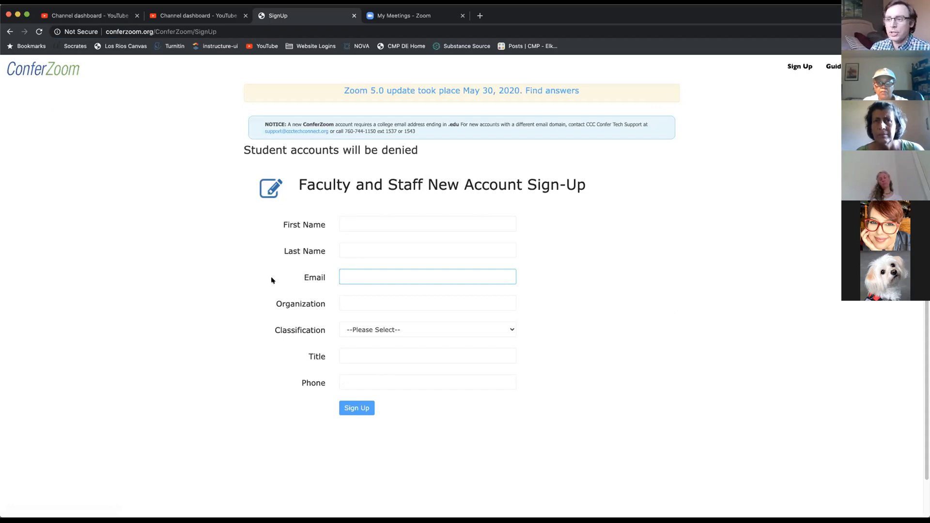
{"action": "left_click", "coordinate": [556, 296]}
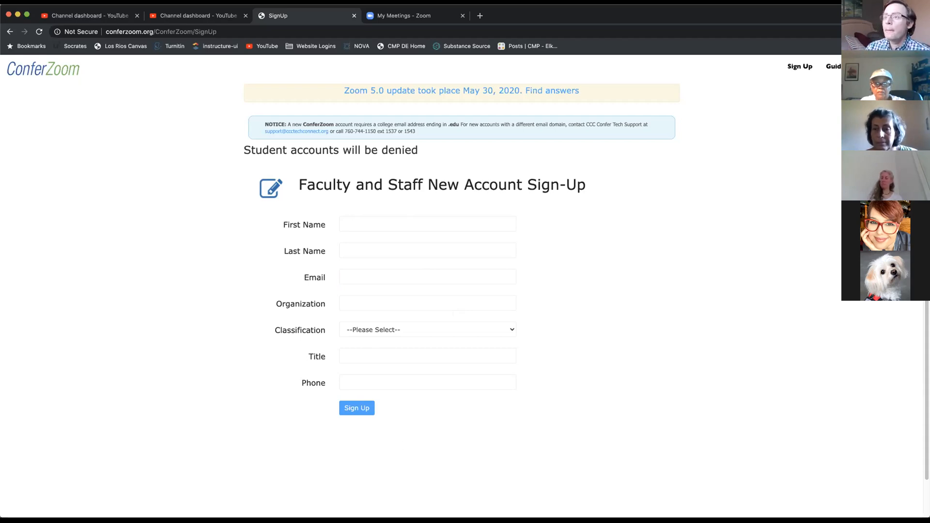
{"action": "left_click", "coordinate": [385, 16]}
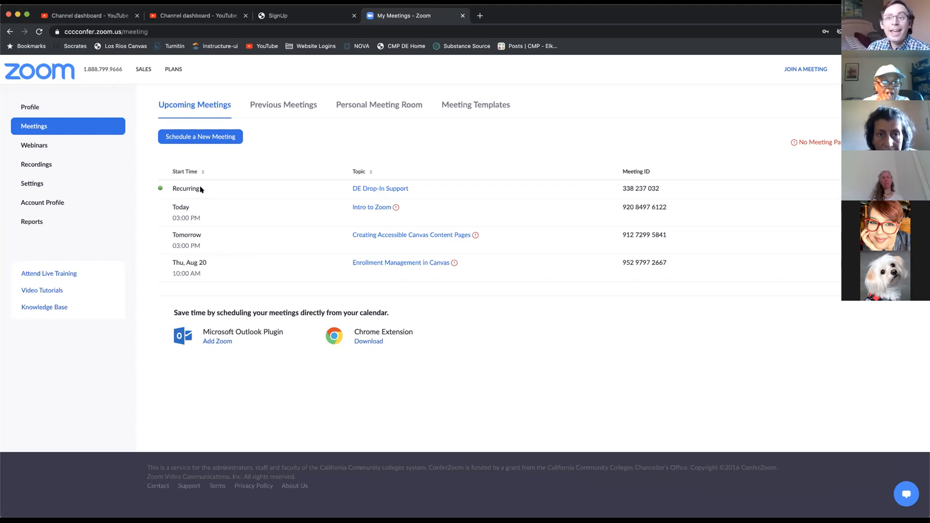
Look over the Zoom Profile page, then return to the ConferZoom SignUp form.
{"action": "left_click", "coordinate": [38, 108]}
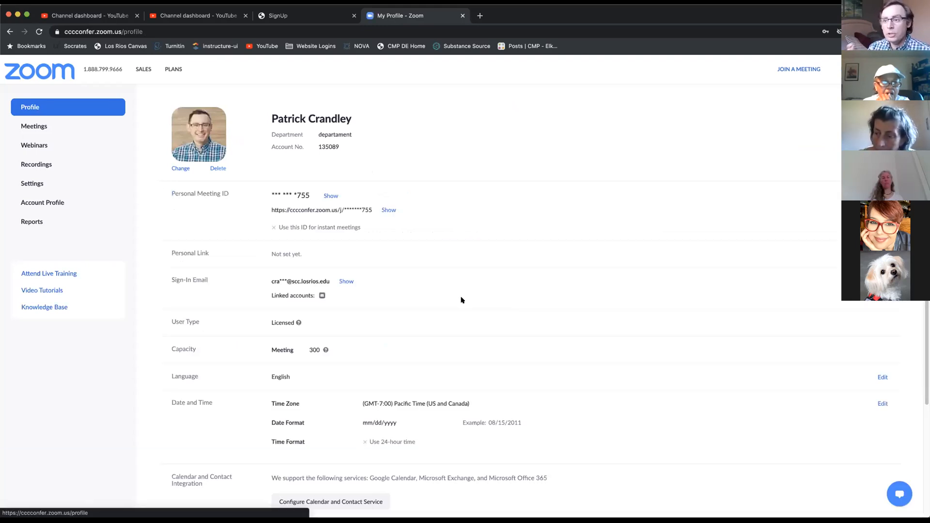
{"action": "scroll", "coordinate": [389, 246], "scroll_direction": "down", "scroll_amount": 3}
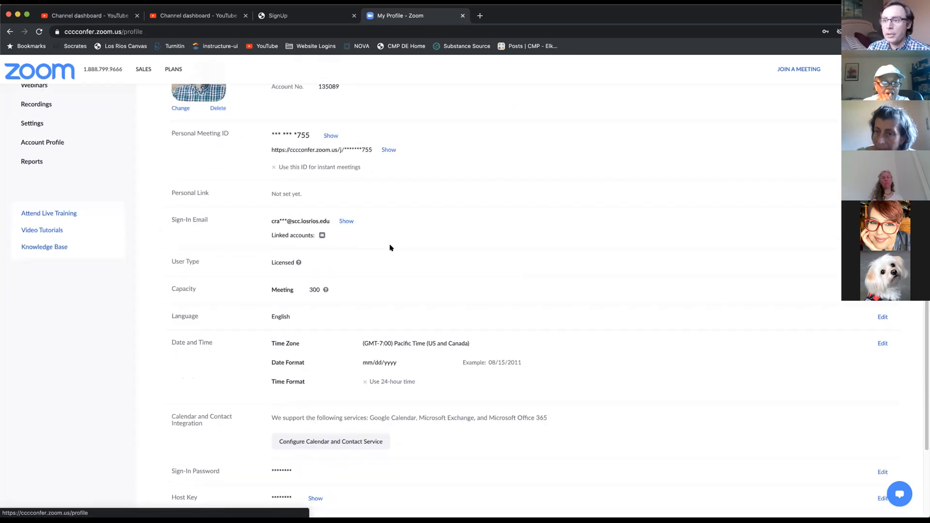
{"action": "scroll", "coordinate": [388, 245], "scroll_direction": "up", "scroll_amount": 3}
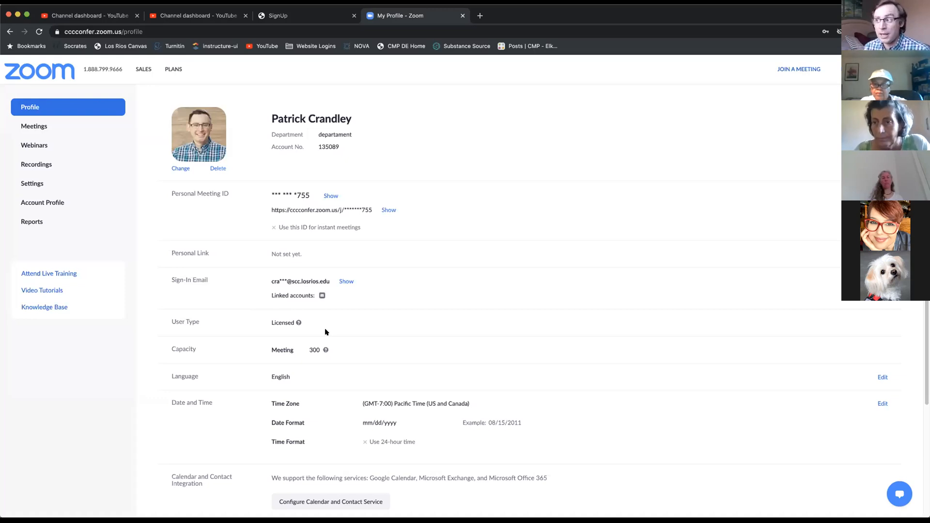
{"action": "left_click", "coordinate": [278, 16]}
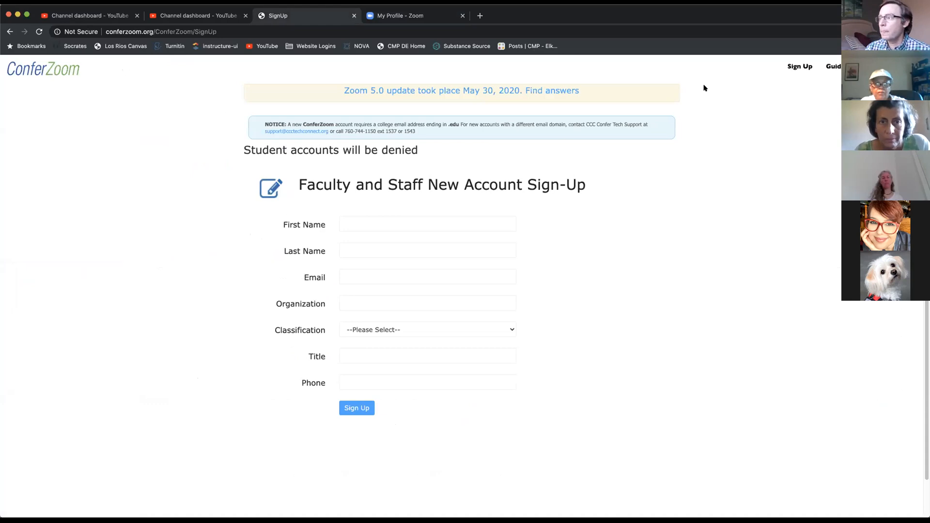
View the ConferZoom Support page's tech support contacts, then return to the My Profile - Zoom page.
{"action": "left_click", "coordinate": [46, 71]}
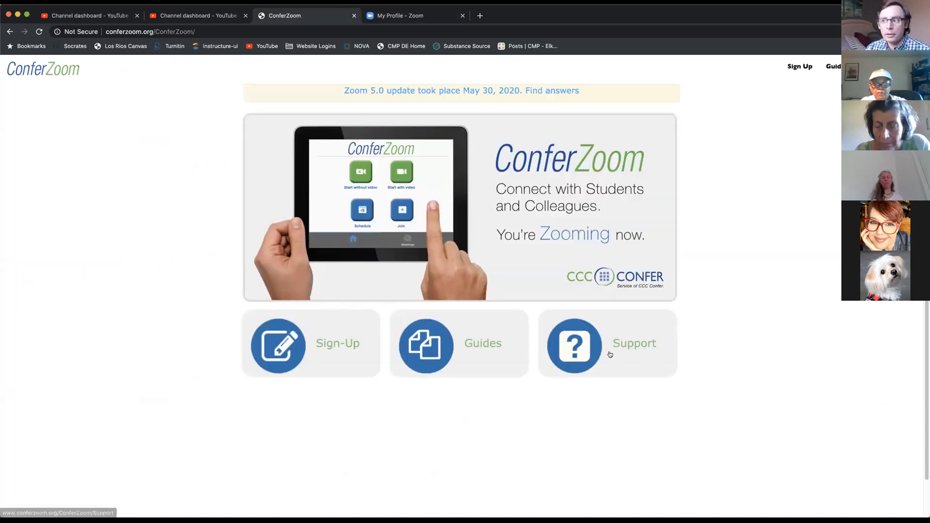
{"action": "left_click", "coordinate": [609, 355]}
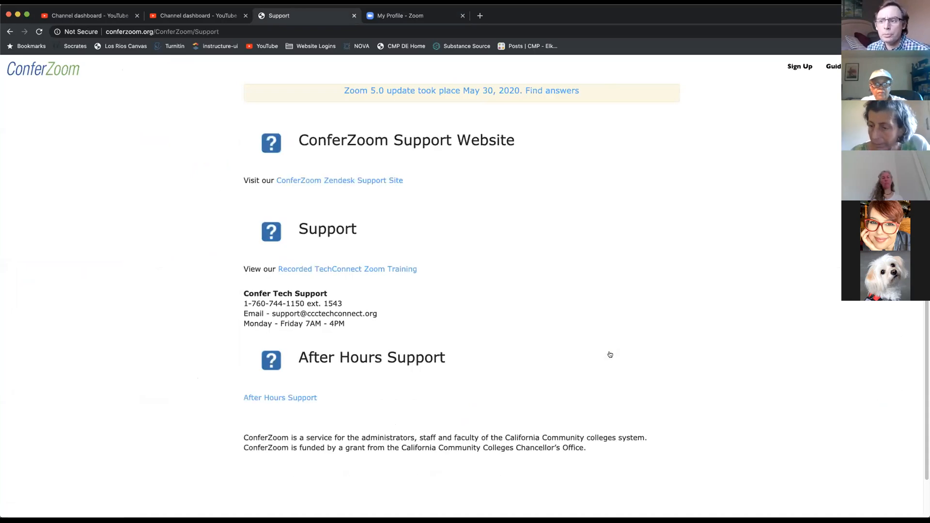
{"action": "scroll", "coordinate": [610, 355], "scroll_direction": "down", "scroll_amount": 1}
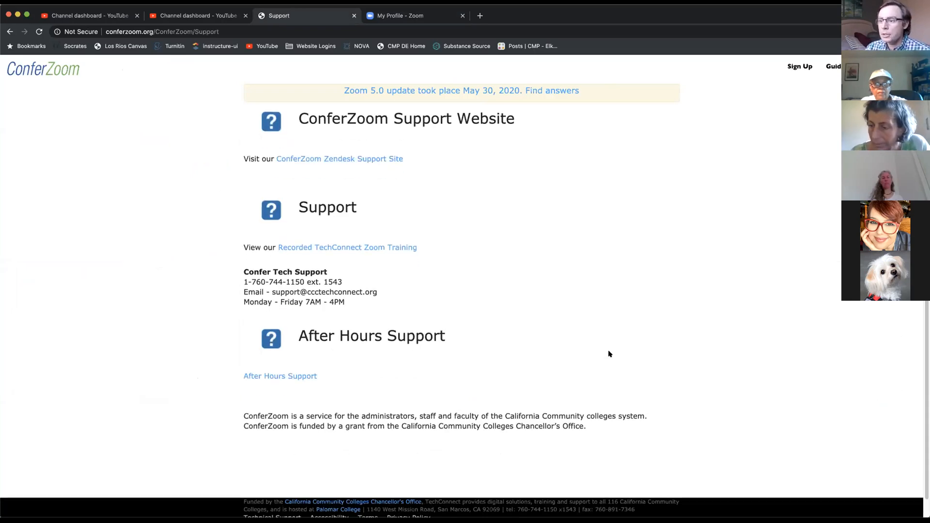
{"action": "scroll", "coordinate": [608, 356], "scroll_direction": "up", "scroll_amount": 1}
{"action": "scroll", "coordinate": [607, 357], "scroll_direction": "up", "scroll_amount": 1}
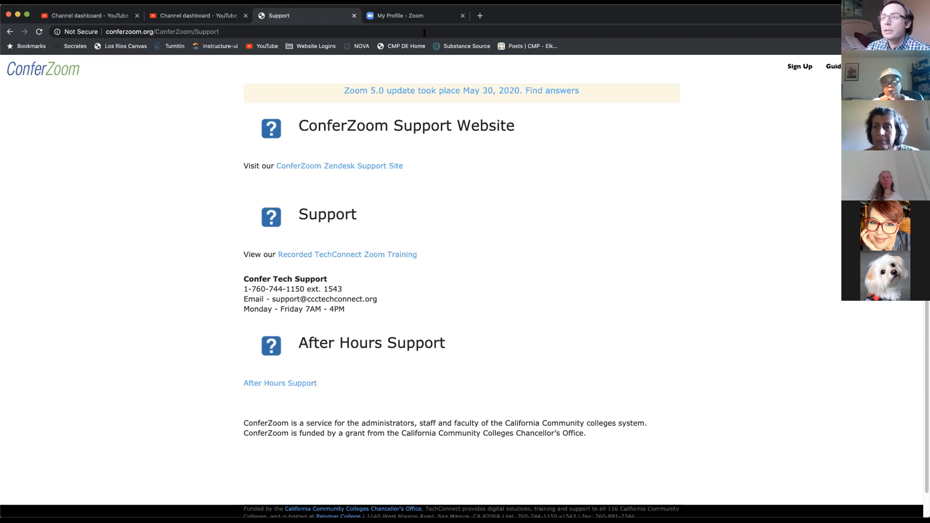
{"action": "left_click", "coordinate": [419, 15]}
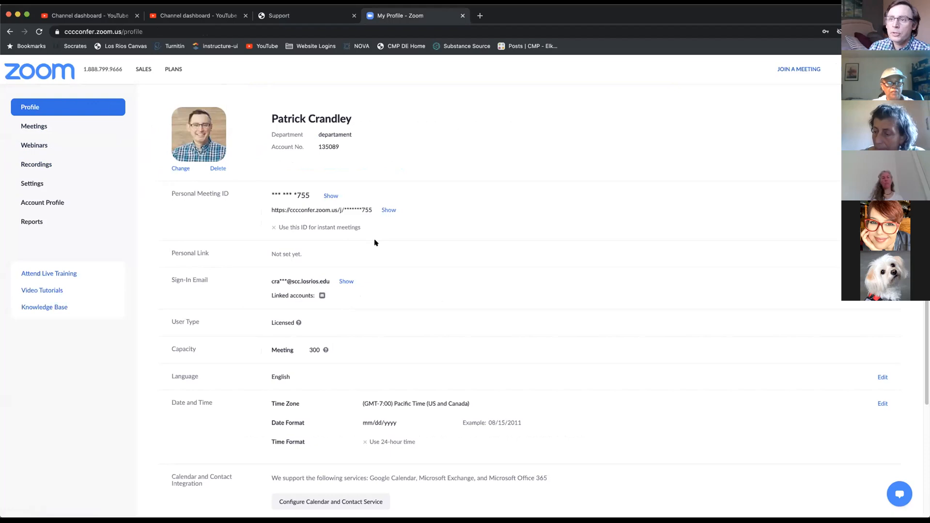
Review the Zoom profile details, then start a new browser tab with Cmd+T.
{"action": "scroll", "coordinate": [265, 254], "scroll_direction": "down", "scroll_amount": 1}
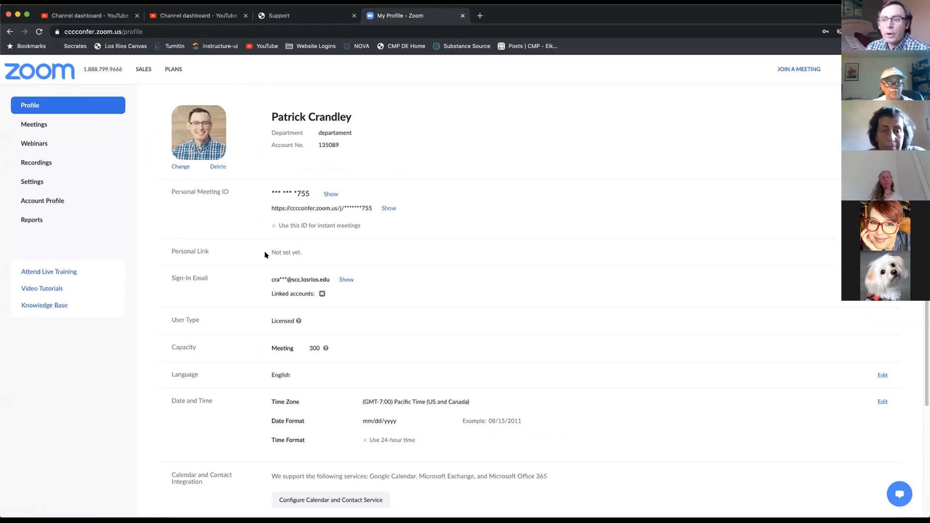
{"action": "scroll", "coordinate": [266, 254], "scroll_direction": "down", "scroll_amount": 1}
{"action": "scroll", "coordinate": [265, 286], "scroll_direction": "up", "scroll_amount": 2}
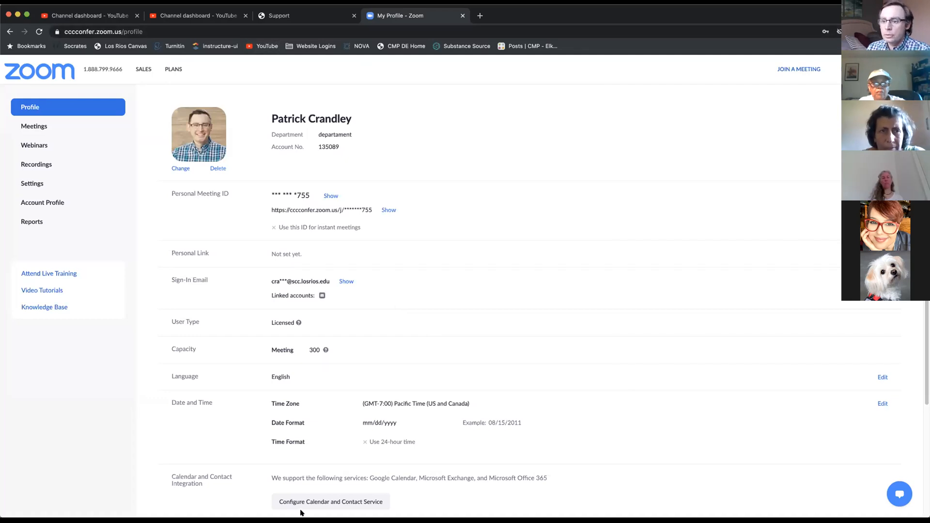
{"action": "key", "text": "super+t"}
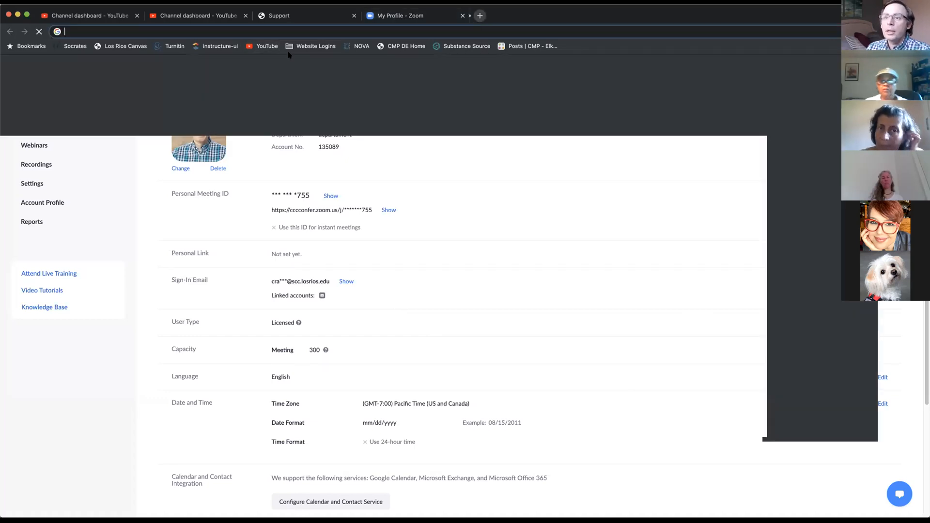
Sign in to Los Rios Single Sign On with the saved username and account password, then launch Canvas.
{"action": "left_click", "coordinate": [135, 46]}
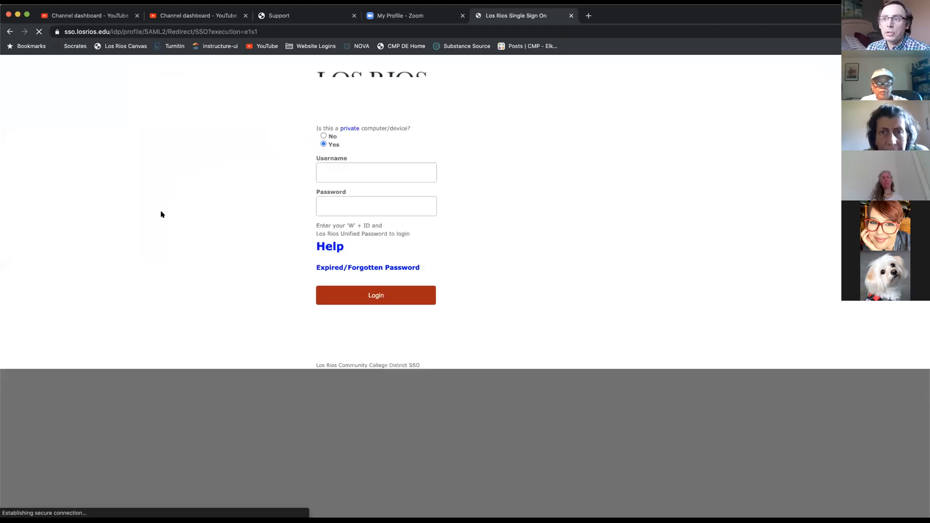
{"action": "left_click", "coordinate": [397, 170]}
{"action": "left_click", "coordinate": [394, 198]}
{"action": "left_click", "coordinate": [388, 207]}
{"action": "type", "text": "••••"}
{"action": "key", "text": "BackSpace"}
{"action": "key", "text": "BackSpace"}
{"action": "key", "text": "BackSpace"}
{"action": "key", "text": "BackSpace"}
{"action": "type", "text": "••••"}
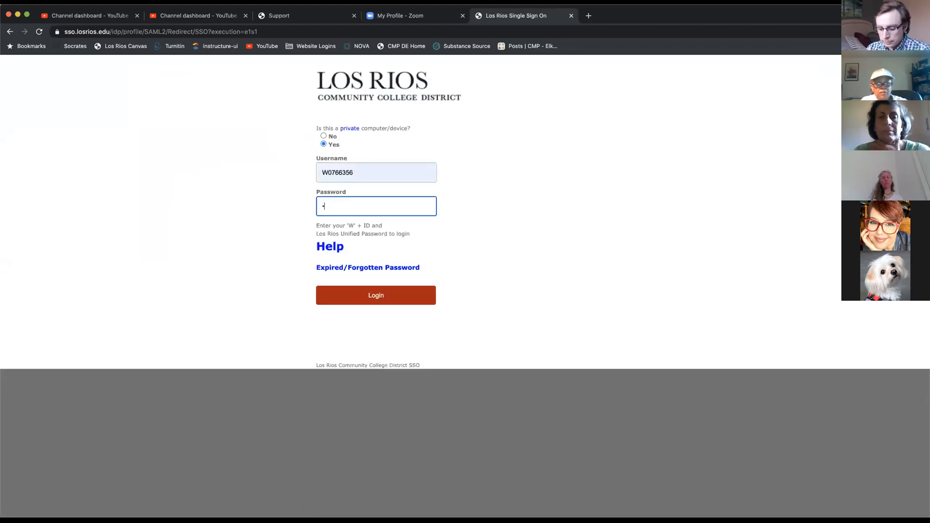
{"action": "type", "text": "••••••••"}
{"action": "key", "text": "Return"}
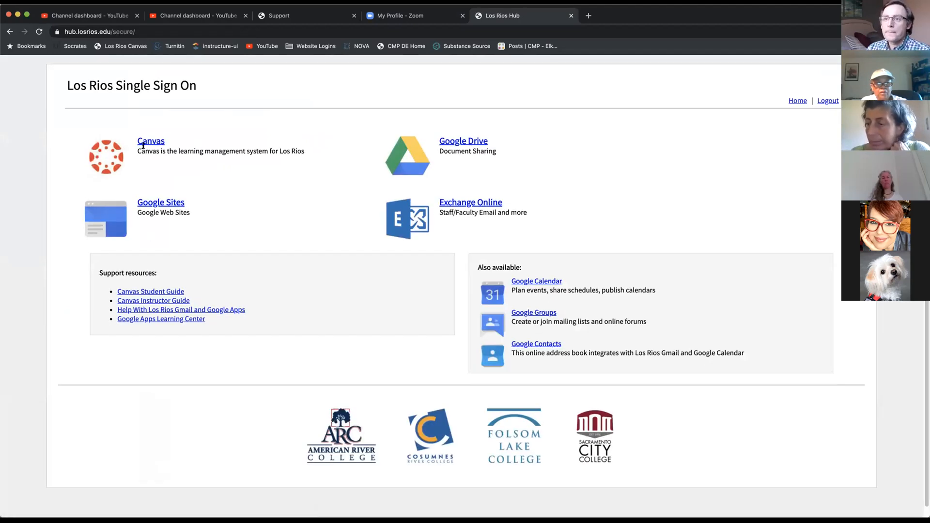
{"action": "left_click", "coordinate": [144, 142]}
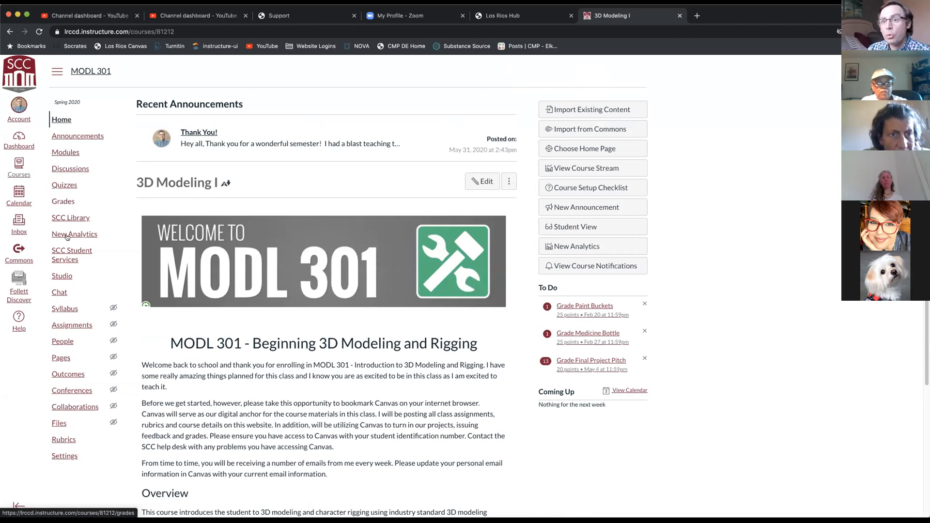
Open the MODL 301 course Settings on its Navigation list.
{"action": "left_click", "coordinate": [58, 458]}
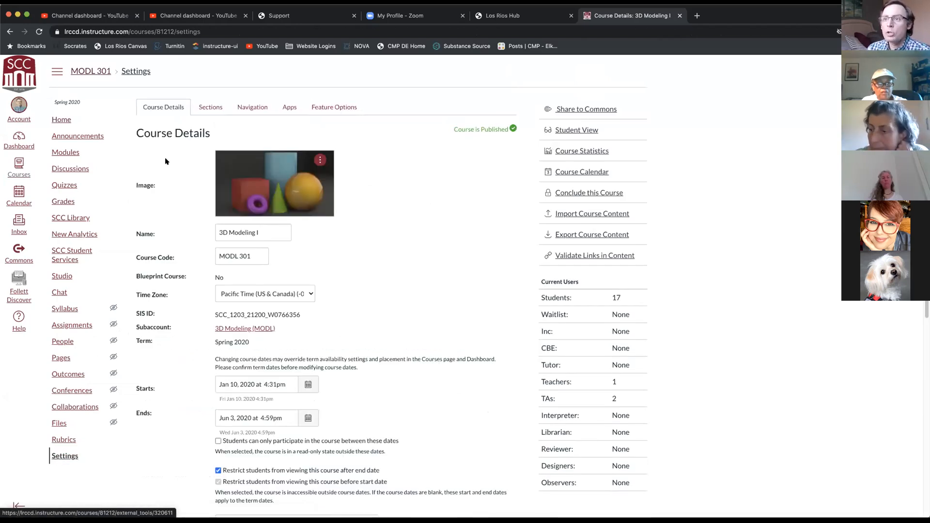
{"action": "left_click", "coordinate": [258, 111]}
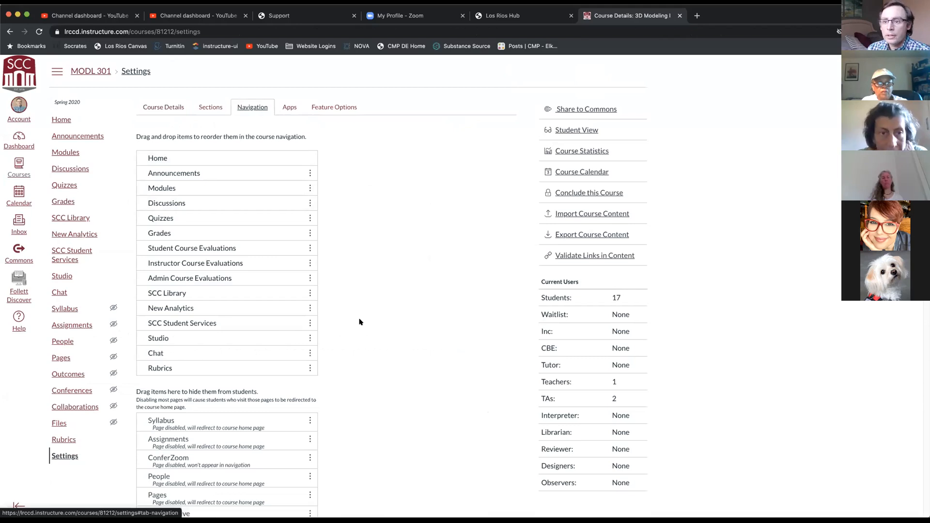
Scroll through the hidden navigation items and open the ConferZoom item's ⋮ options menu.
{"action": "scroll", "coordinate": [357, 317], "scroll_direction": "down", "scroll_amount": 5}
{"action": "scroll", "coordinate": [356, 318], "scroll_direction": "down", "scroll_amount": 5}
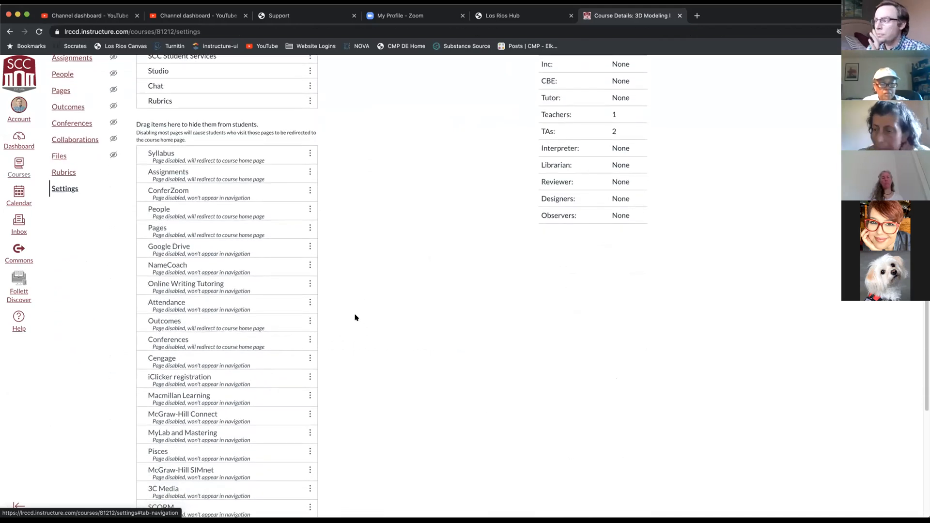
{"action": "scroll", "coordinate": [356, 318], "scroll_direction": "down", "scroll_amount": 1}
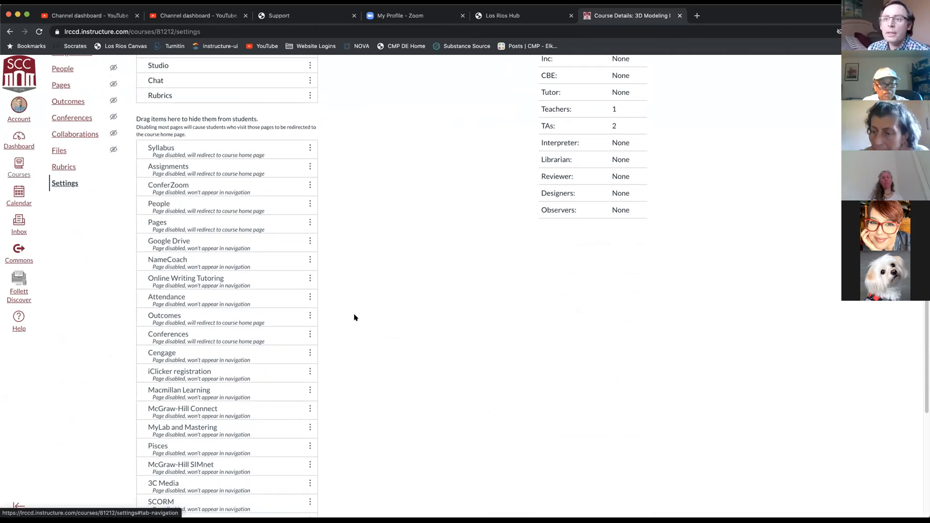
{"action": "scroll", "coordinate": [317, 321], "scroll_direction": "down", "scroll_amount": 1}
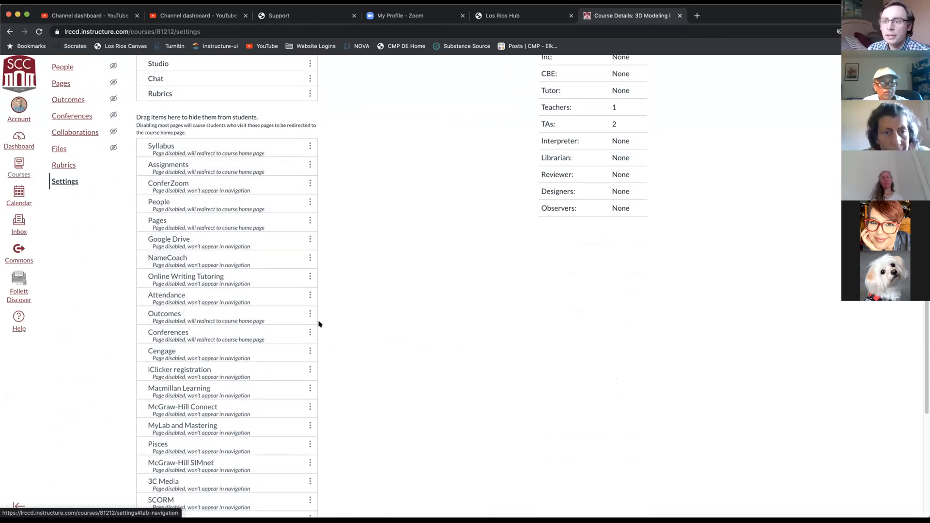
{"action": "scroll", "coordinate": [319, 323], "scroll_direction": "down", "scroll_amount": 4}
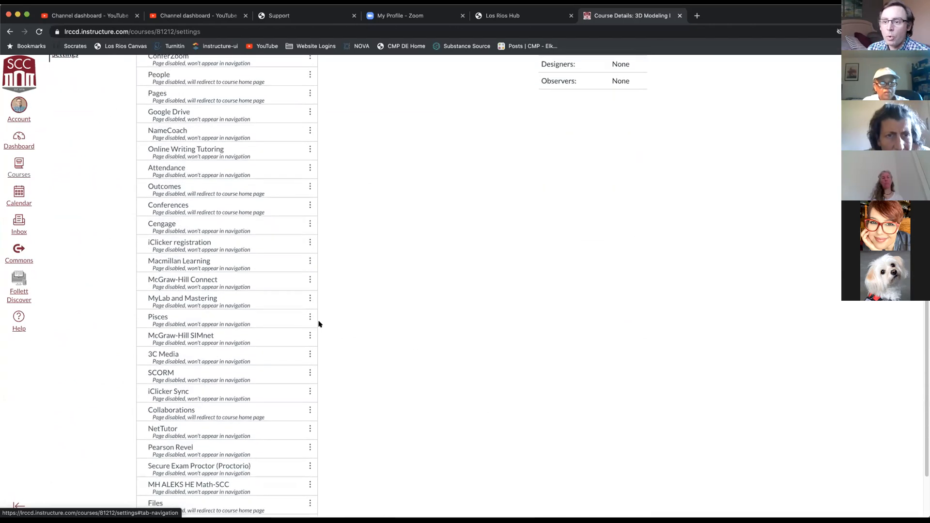
{"action": "scroll", "coordinate": [319, 324], "scroll_direction": "down", "scroll_amount": 3}
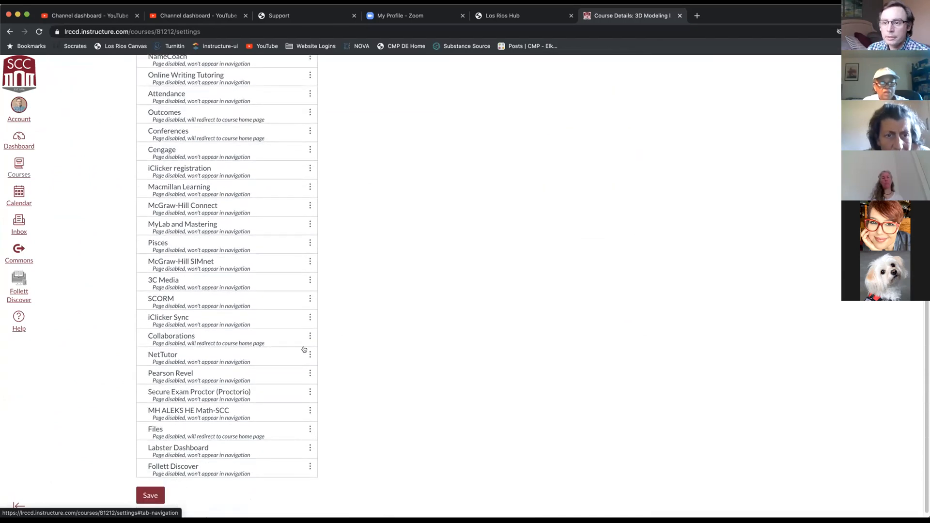
{"action": "scroll", "coordinate": [319, 347], "scroll_direction": "up", "scroll_amount": 8}
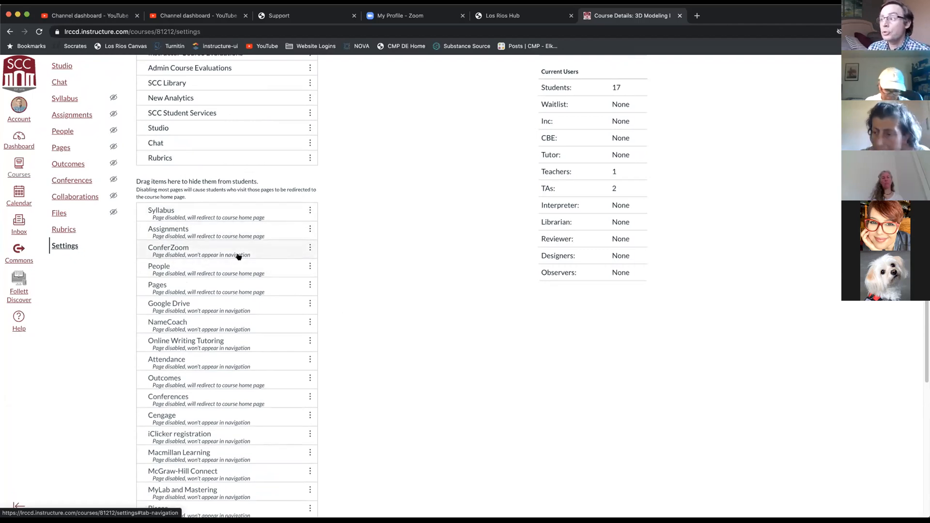
{"action": "left_click", "coordinate": [308, 251]}
Enable ConferZoom in the course navigation, save, and open its Event Calendar for 3D Modeling I.
{"action": "left_click", "coordinate": [319, 272]}
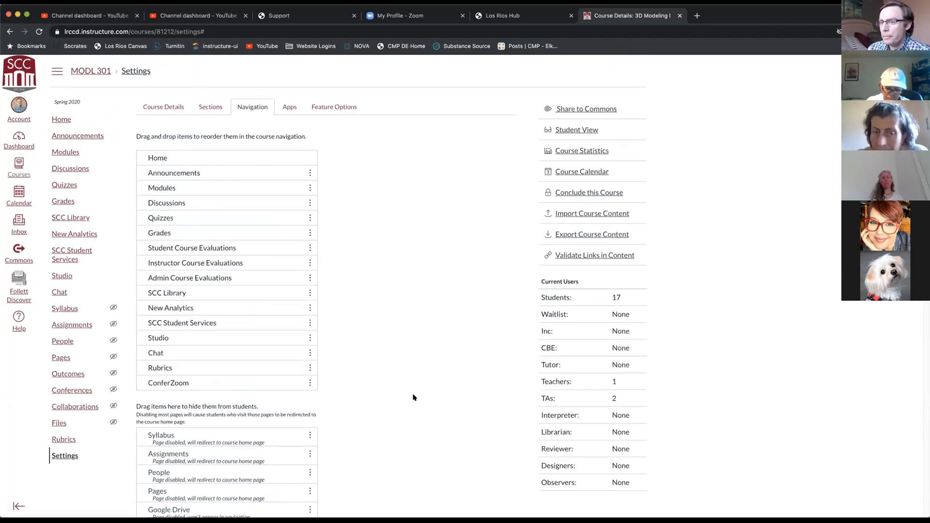
{"action": "scroll", "coordinate": [414, 396], "scroll_direction": "down", "scroll_amount": 15}
{"action": "left_click", "coordinate": [148, 490]}
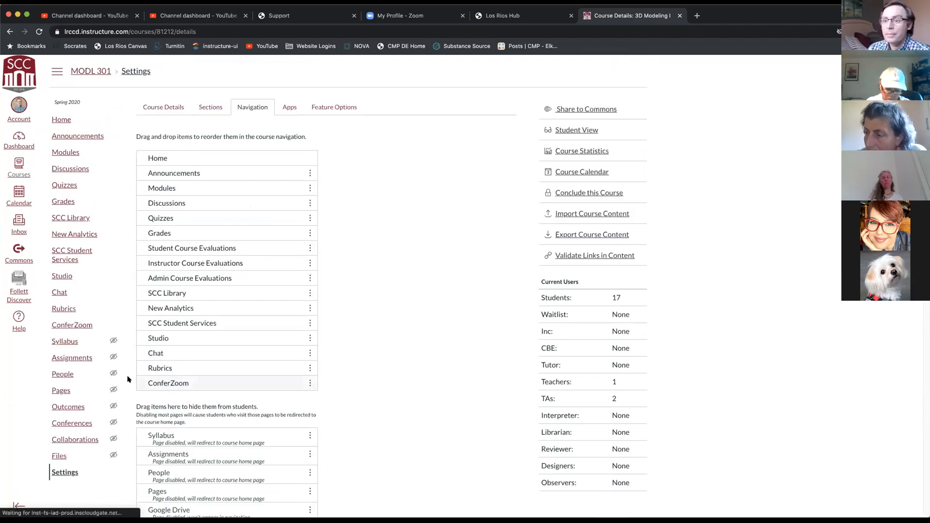
{"action": "left_click", "coordinate": [72, 326]}
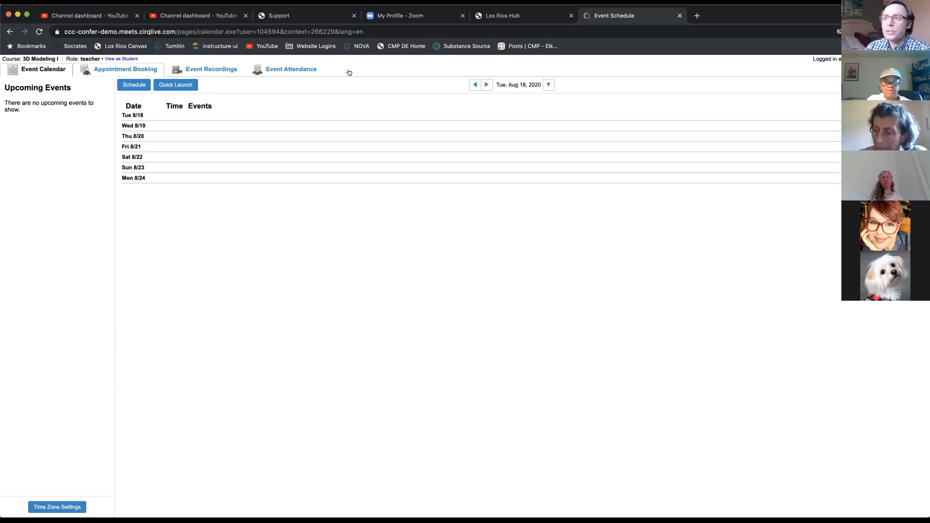
Switch to the My Profile - Zoom page showing English, Pacific Time and mm/dd/yyyy format.
{"action": "left_click", "coordinate": [403, 19]}
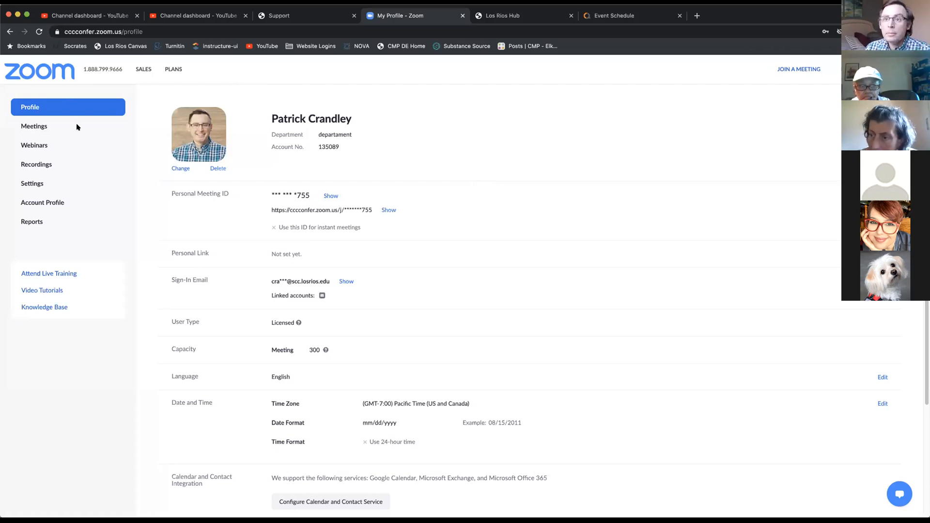
Go to Meetings to show the Upcoming Meetings list.
{"action": "left_click", "coordinate": [51, 127]}
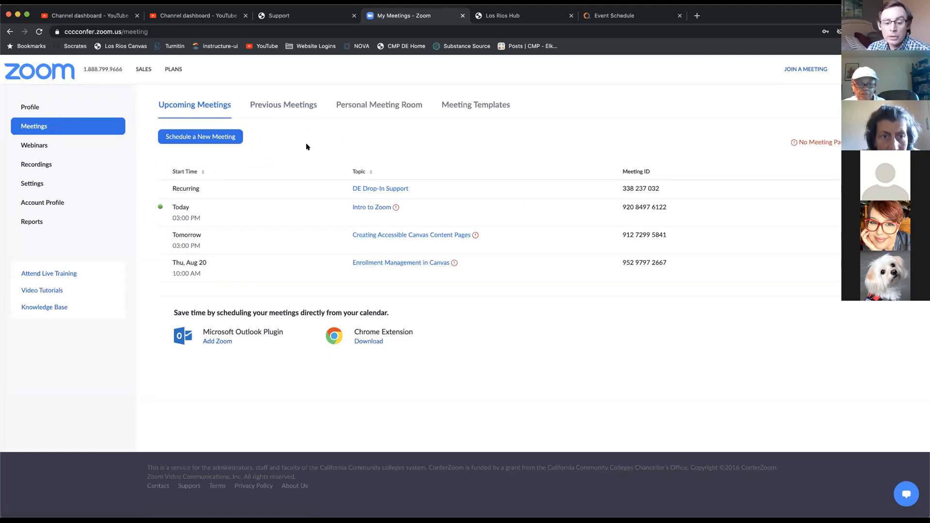
{"action": "left_click", "coordinate": [240, 142]}
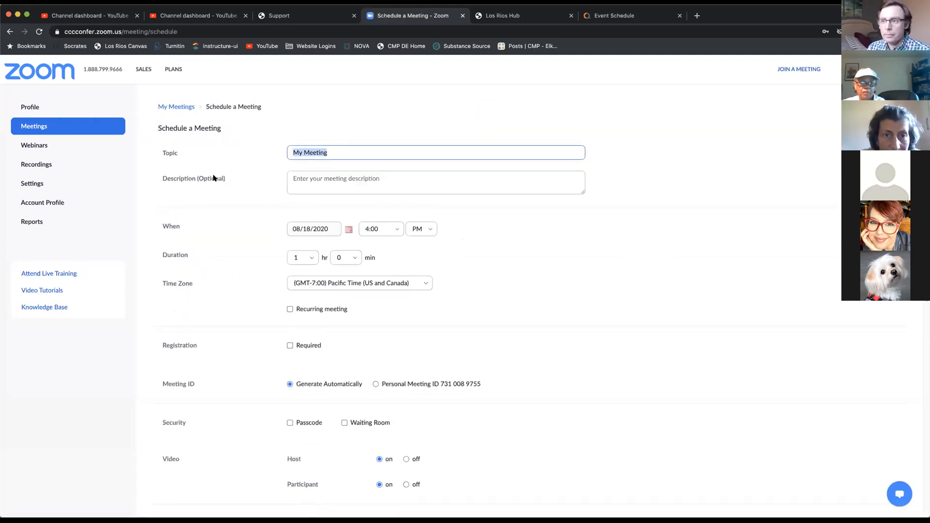
{"action": "type", "text": "P"}
{"action": "key", "text": "BackSpace"}
{"action": "type", "text": "MODL "}
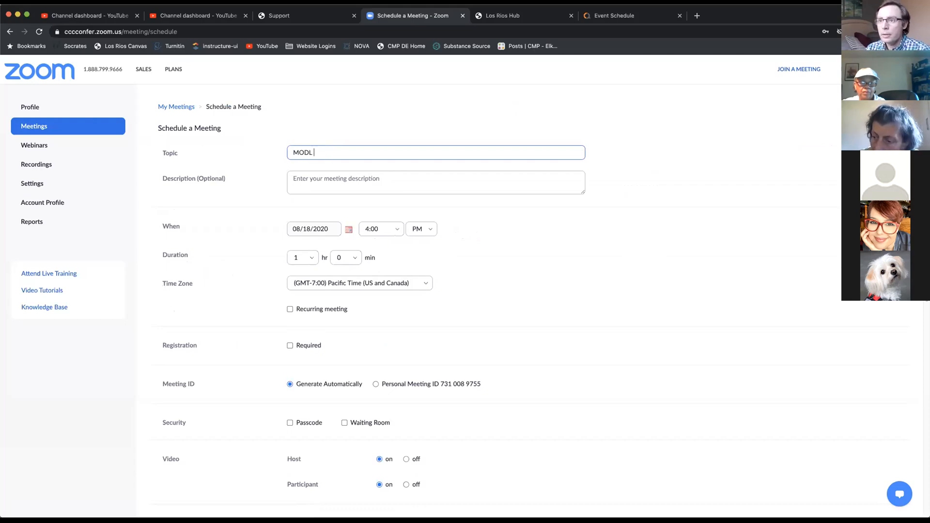
{"action": "type", "text": "301 Tues/"}
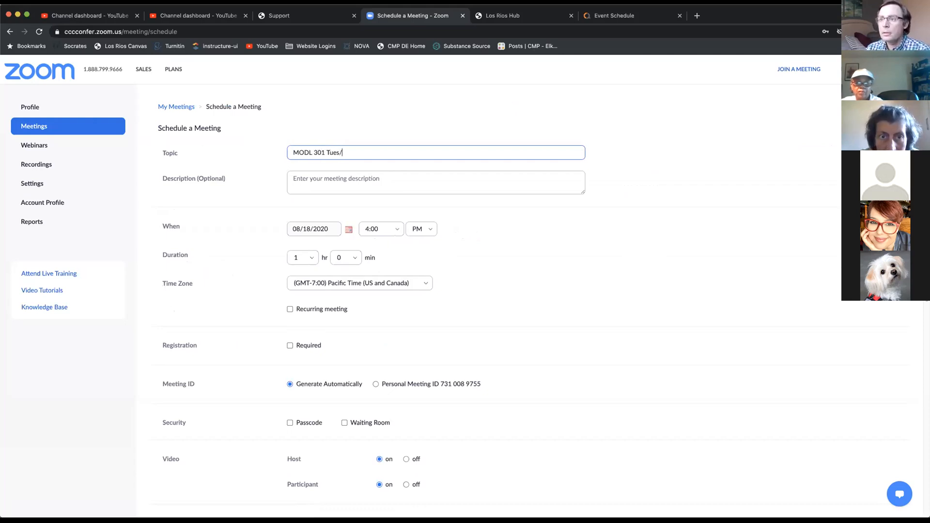
{"action": "type", "text": "Thursday"}
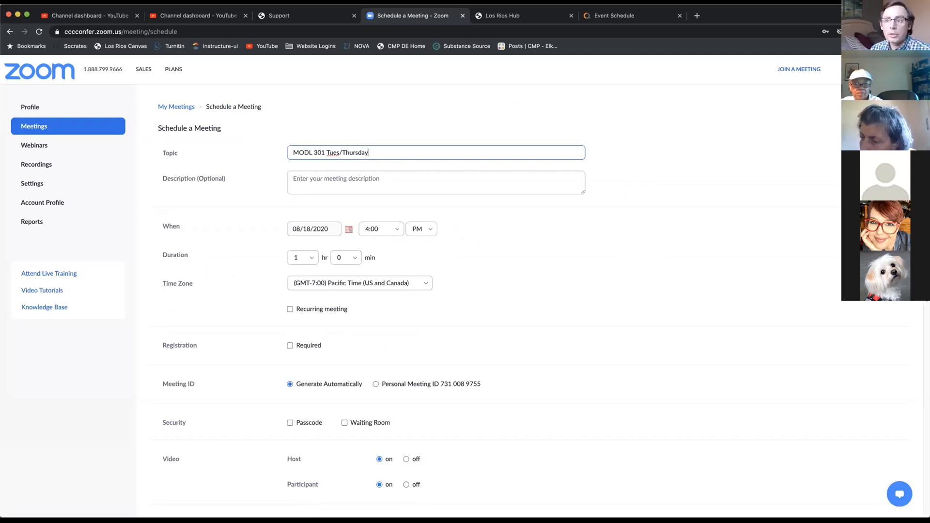
{"action": "triple_click", "coordinate": [392, 153]}
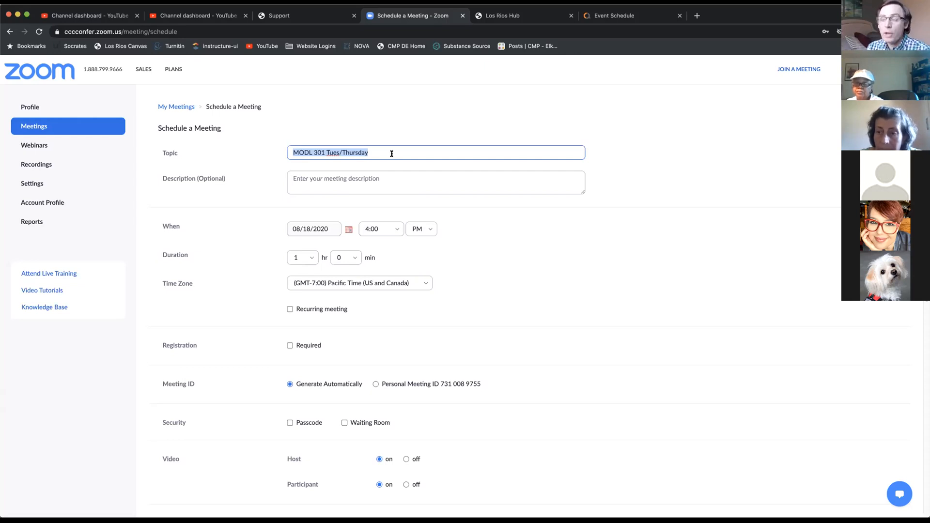
{"action": "double_click", "coordinate": [391, 152]}
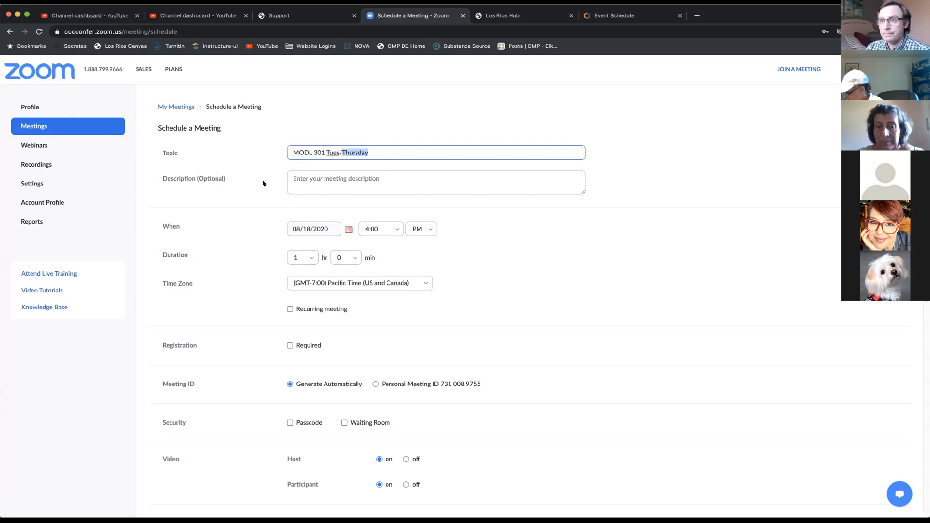
{"action": "left_click", "coordinate": [319, 175]}
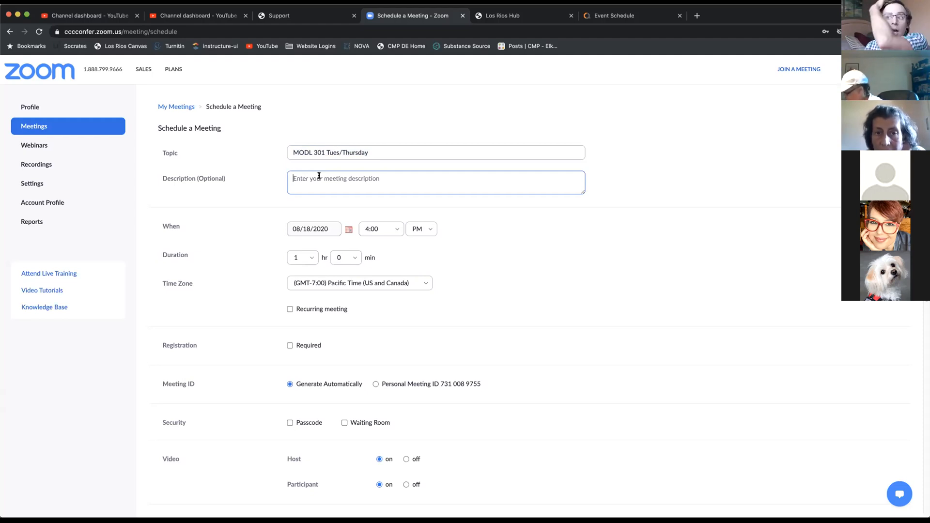
{"action": "triple_click", "coordinate": [374, 152]}
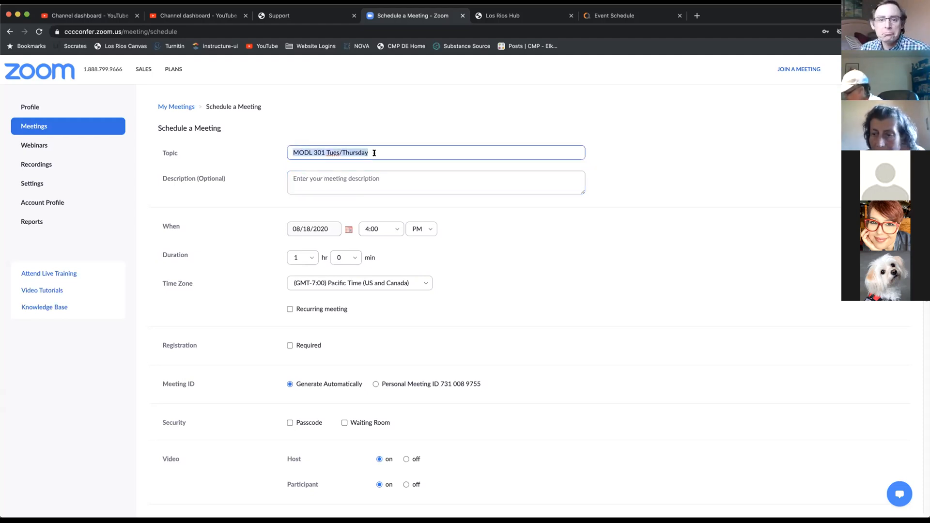
{"action": "left_click", "coordinate": [245, 231]}
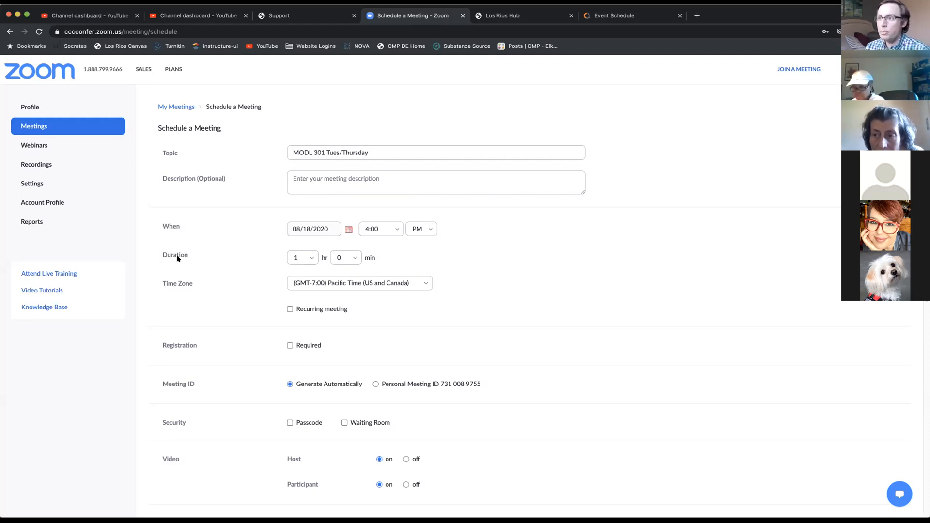
Set the start to August 25, 2020 at 10:00 AM and the duration to 1 hr 30 min.
{"action": "left_click", "coordinate": [348, 229]}
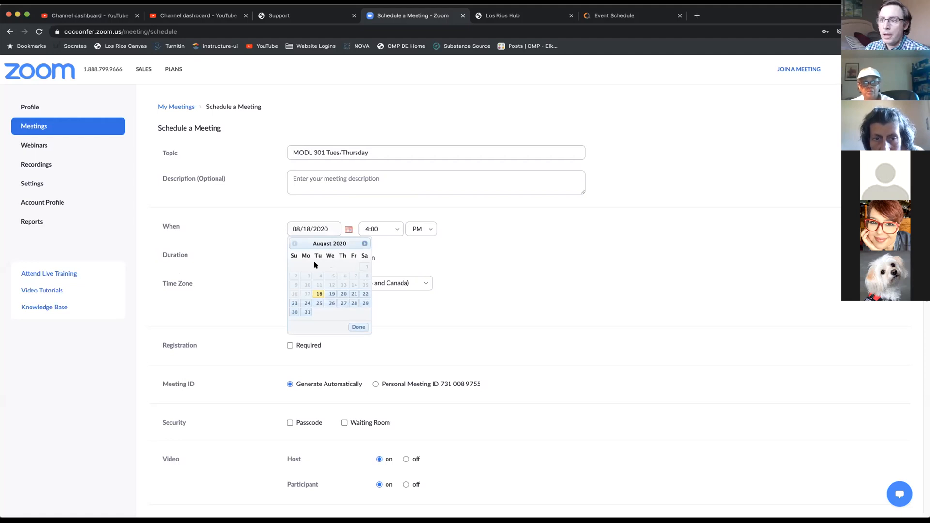
{"action": "left_click", "coordinate": [318, 303]}
{"action": "left_click", "coordinate": [394, 230]}
{"action": "left_click_drag", "start_coordinate": [402, 248], "coordinate": [402, 310]}
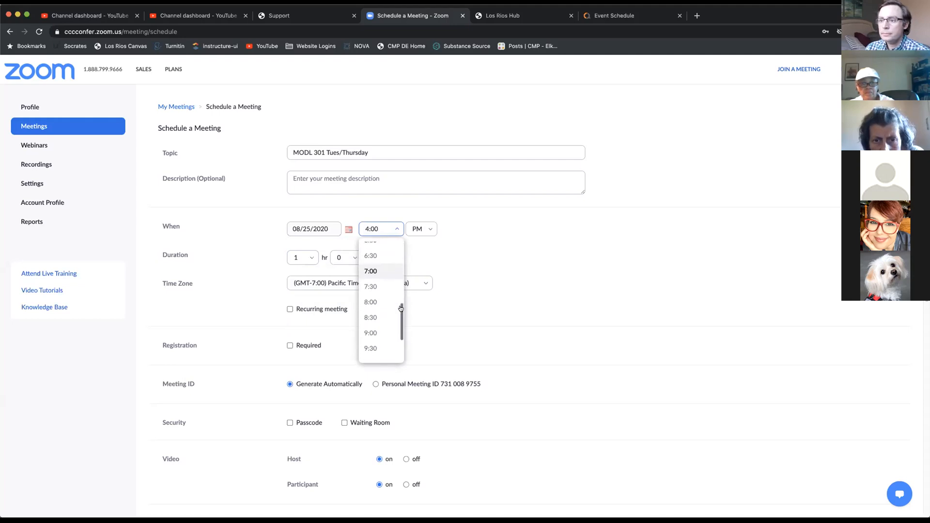
{"action": "left_click", "coordinate": [373, 346]}
{"action": "left_click", "coordinate": [422, 228]}
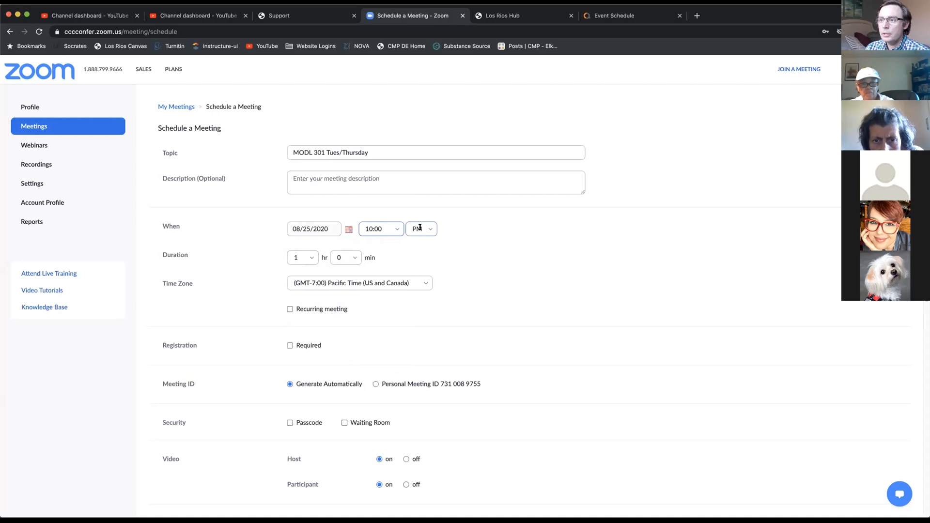
{"action": "left_click", "coordinate": [419, 247]}
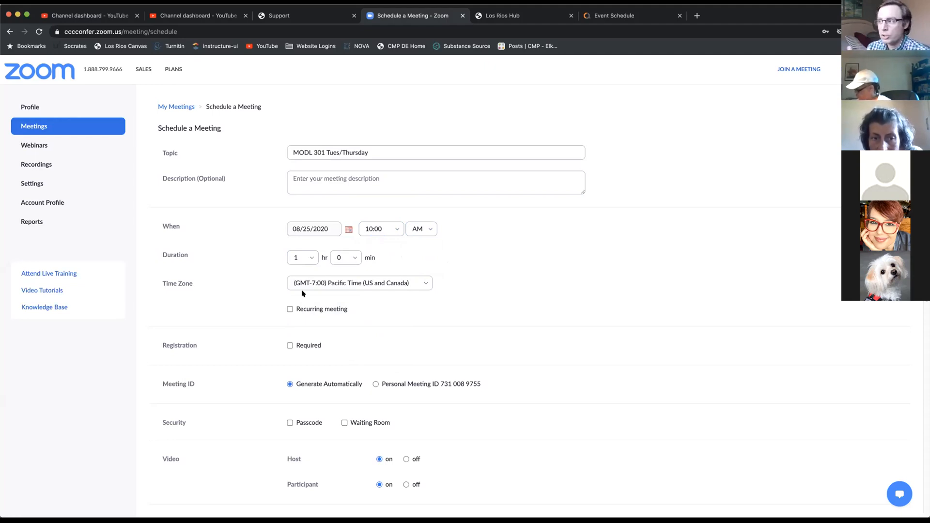
{"action": "left_click", "coordinate": [353, 259]}
{"action": "left_click", "coordinate": [345, 309]}
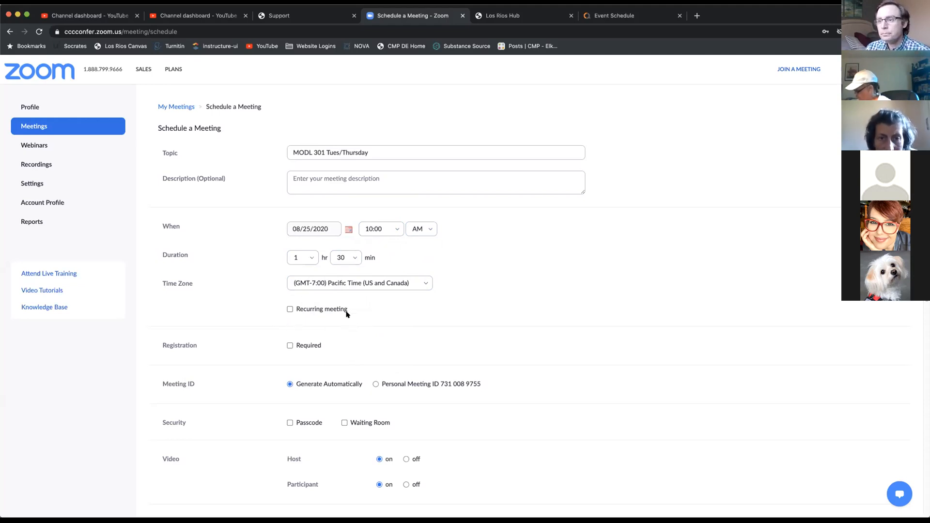
Make the meeting recurring weekly on Tuesday and Thursday.
{"action": "left_click", "coordinate": [290, 310]}
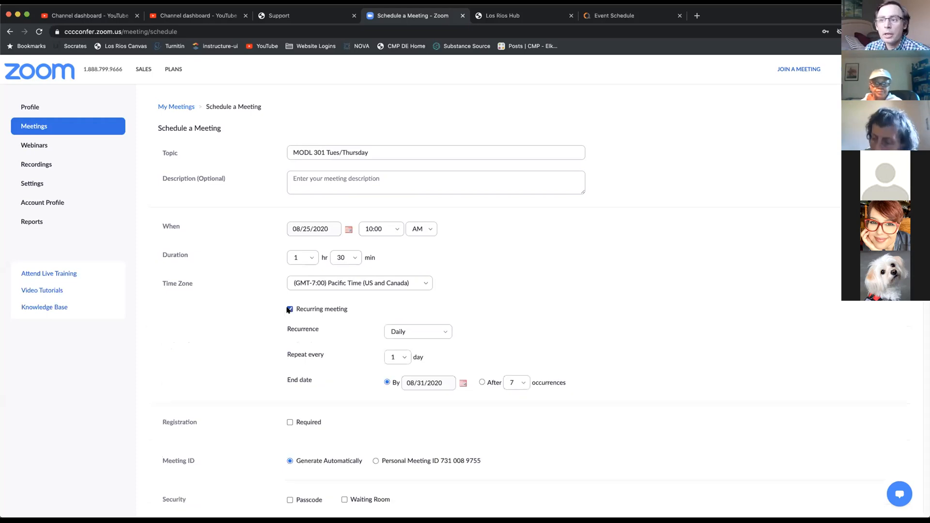
{"action": "scroll", "coordinate": [337, 332], "scroll_direction": "down", "scroll_amount": 1}
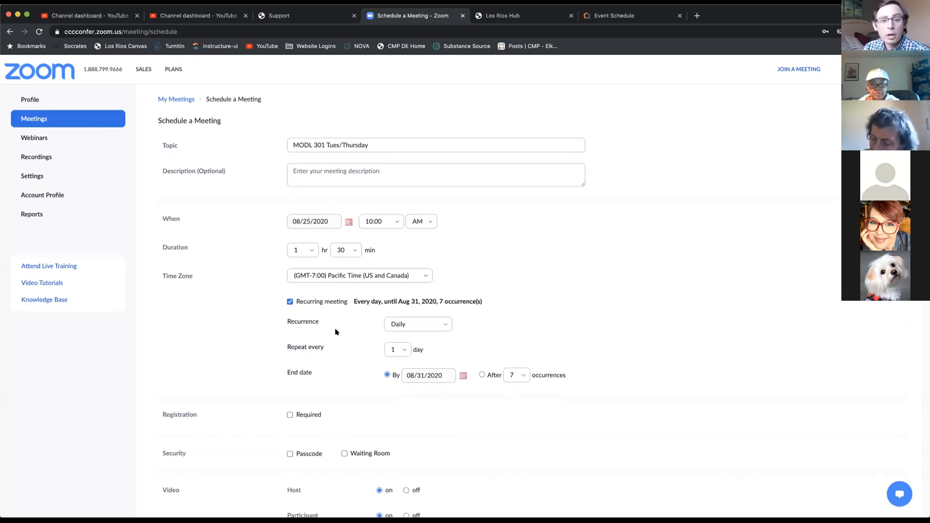
{"action": "left_click", "coordinate": [406, 324]}
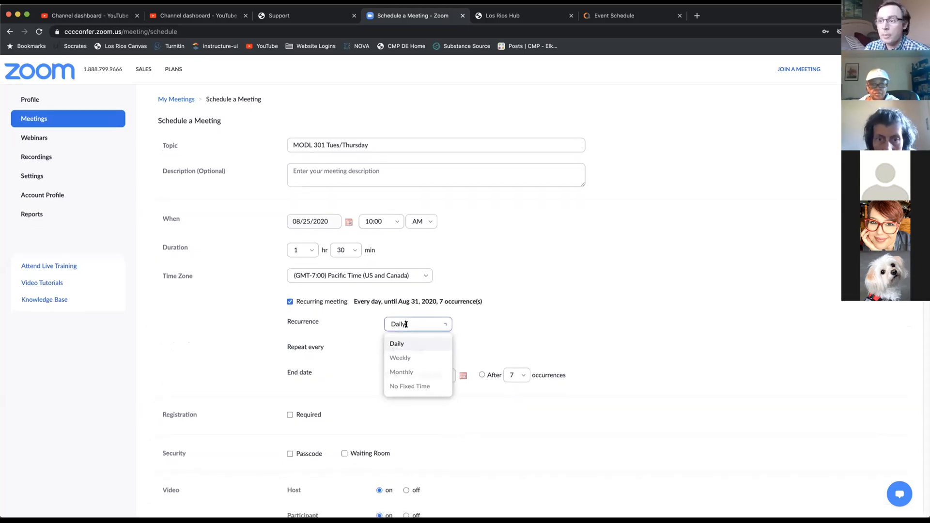
{"action": "left_click", "coordinate": [400, 358]}
{"action": "scroll", "coordinate": [345, 347], "scroll_direction": "down", "scroll_amount": 3}
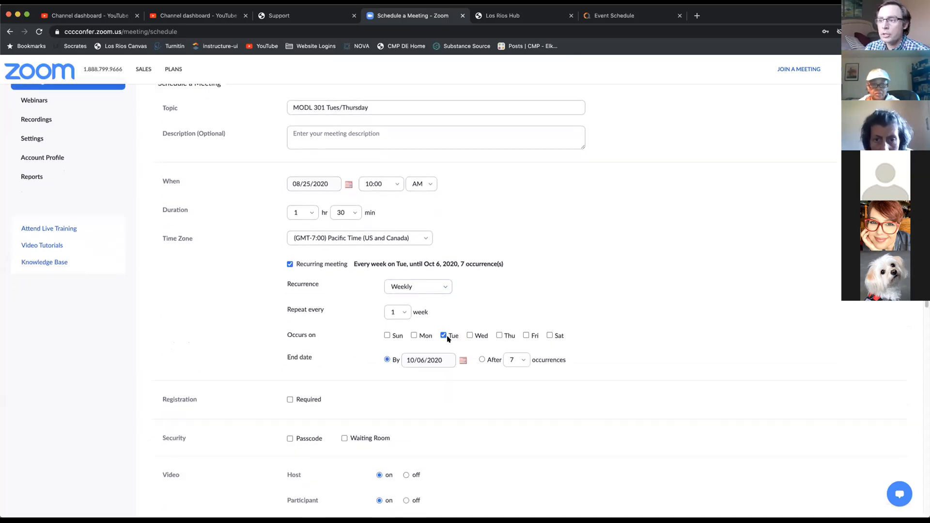
{"action": "left_click", "coordinate": [499, 334]}
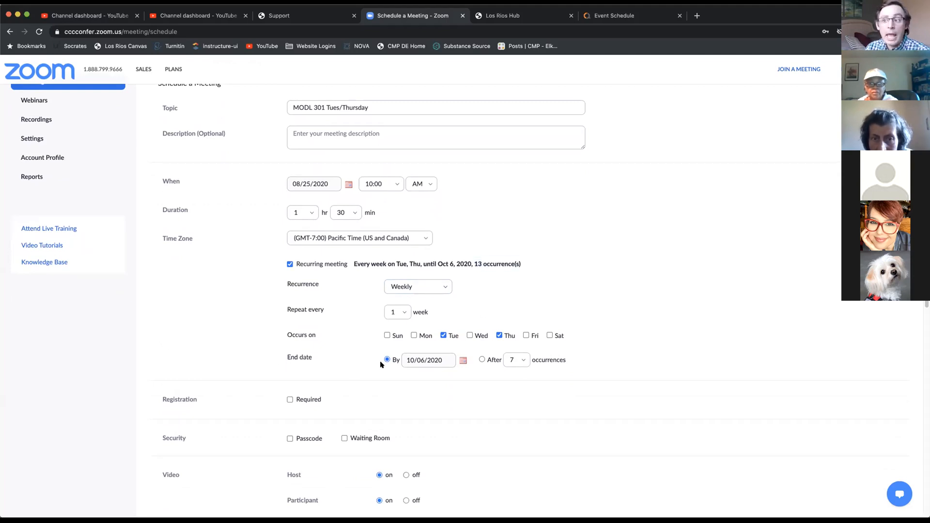
Set the recurrence end date to December 17, 2020, giving 34 occurrences.
{"action": "left_click", "coordinate": [461, 362]}
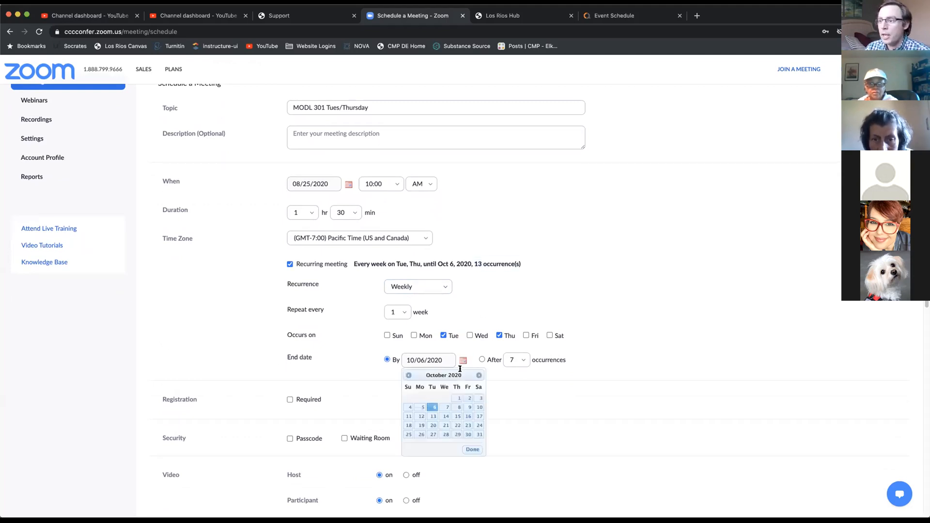
{"action": "left_click", "coordinate": [479, 376]}
{"action": "left_click", "coordinate": [478, 376]}
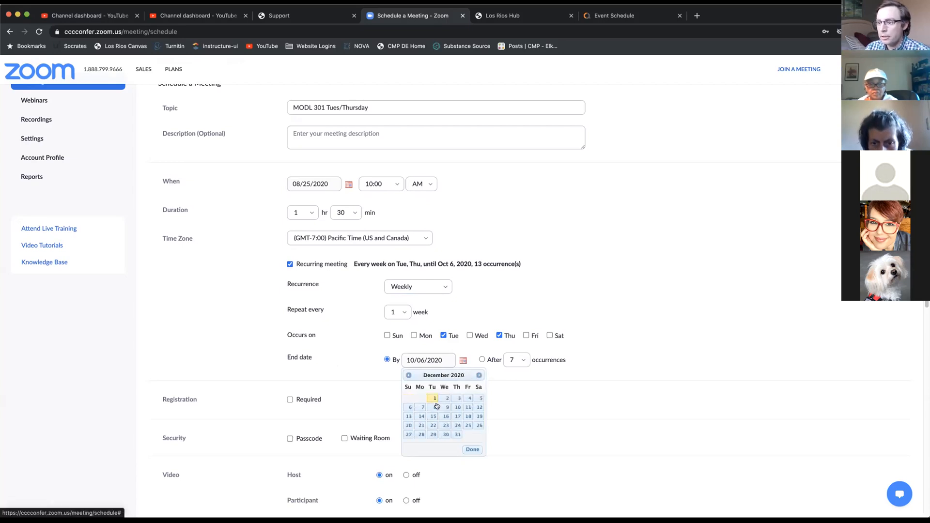
{"action": "left_click", "coordinate": [468, 408]}
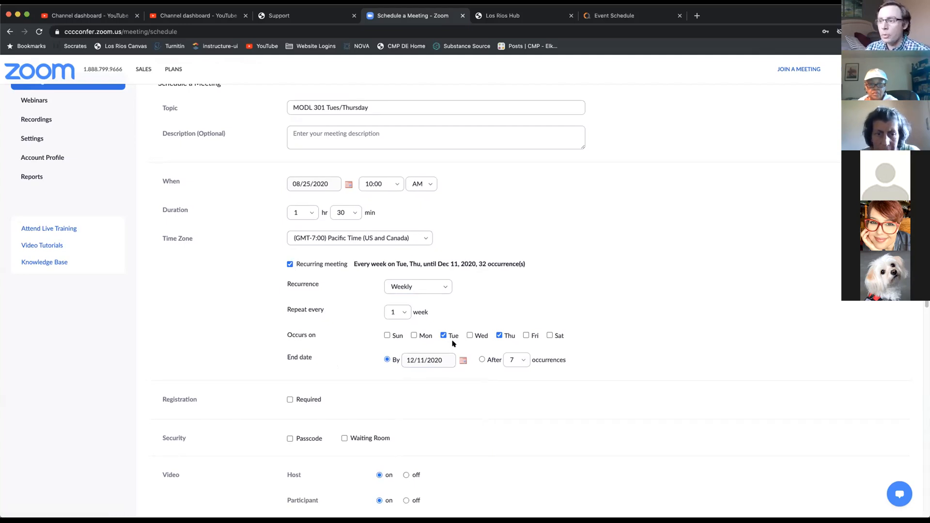
{"action": "left_click", "coordinate": [460, 361]}
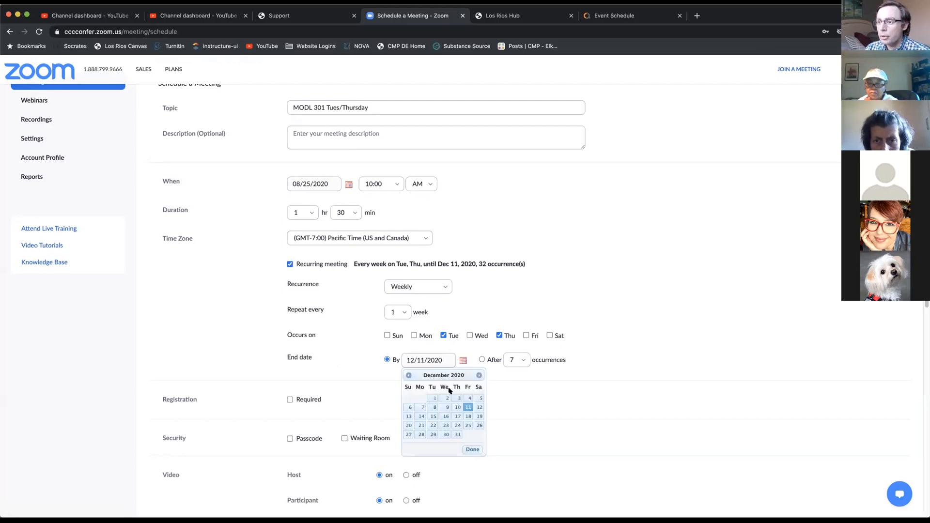
{"action": "left_click", "coordinate": [458, 416]}
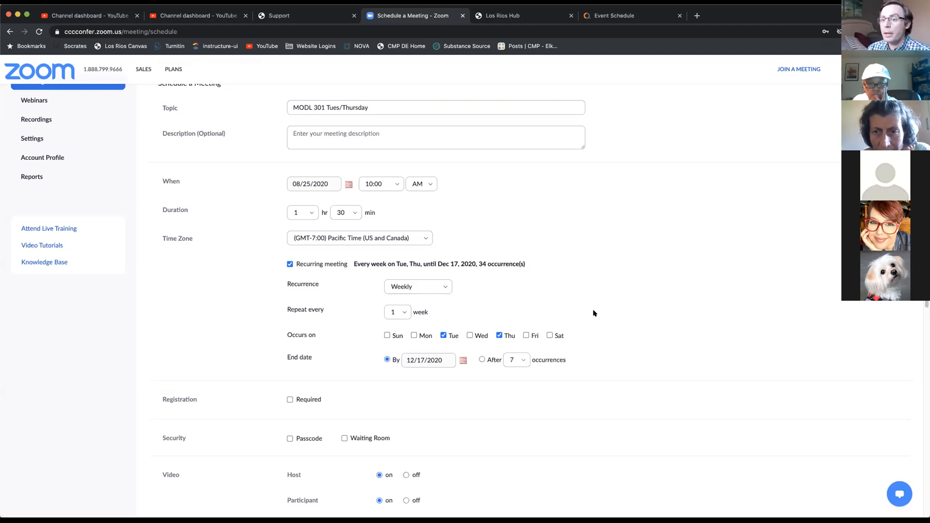
Scroll the Schedule a Meeting form down to the Security, Video, Audio and Meeting Options sections.
{"action": "scroll", "coordinate": [595, 313], "scroll_direction": "down", "scroll_amount": 2}
{"action": "scroll", "coordinate": [595, 312], "scroll_direction": "down", "scroll_amount": 3}
{"action": "scroll", "coordinate": [593, 313], "scroll_direction": "down", "scroll_amount": 1}
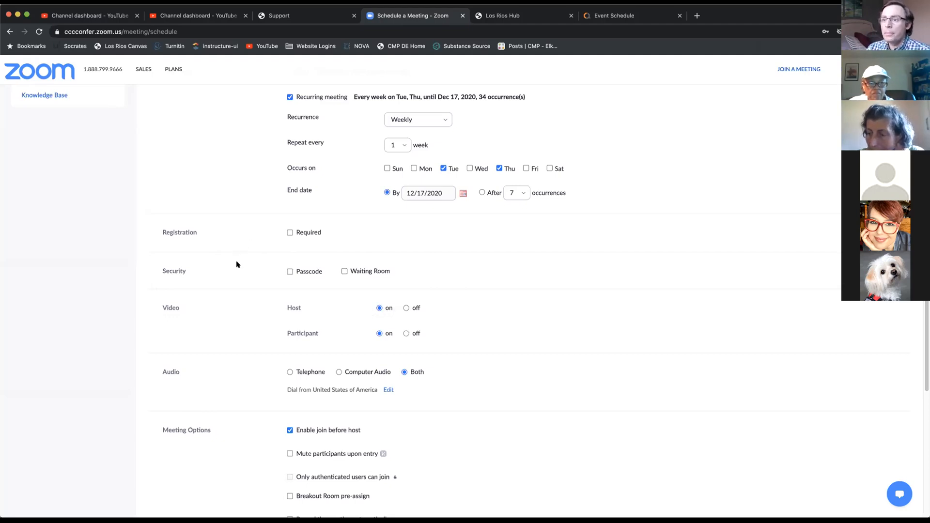
{"action": "left_click", "coordinate": [344, 272]}
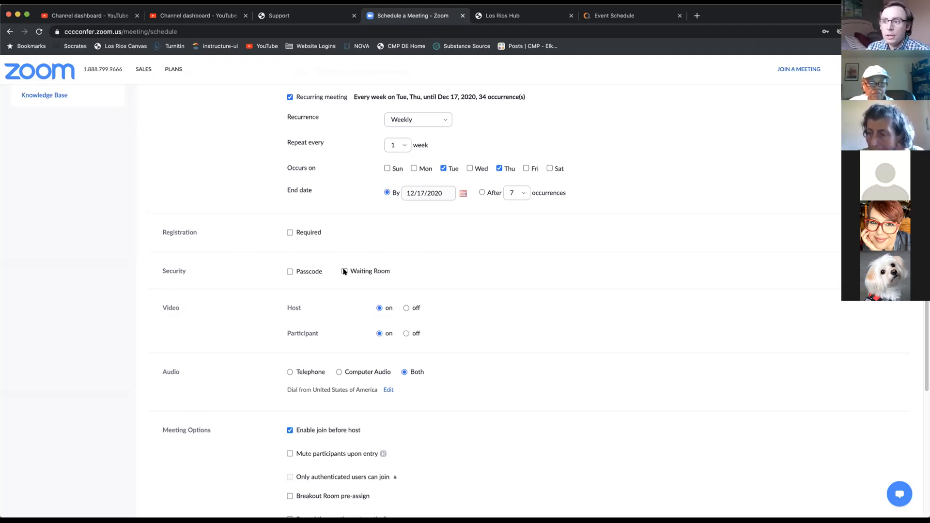
{"action": "left_click", "coordinate": [344, 272]}
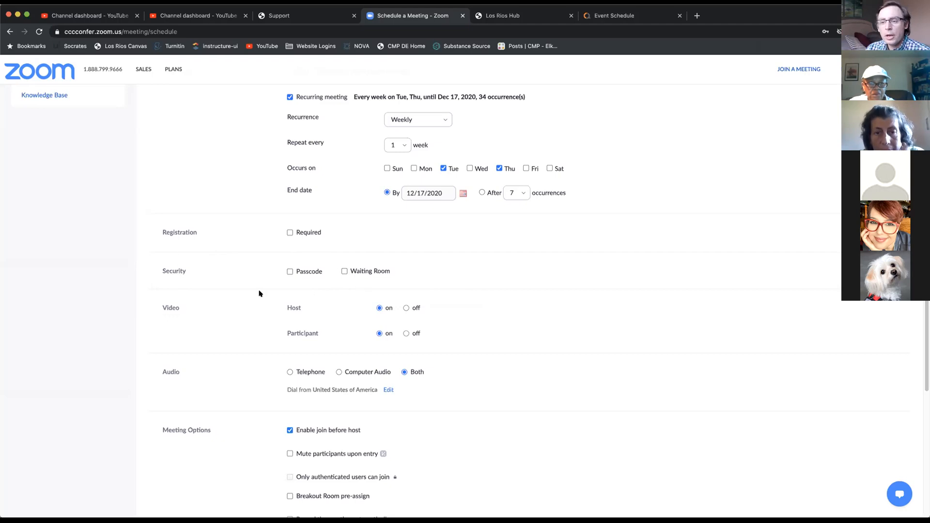
{"action": "left_click", "coordinate": [290, 272]}
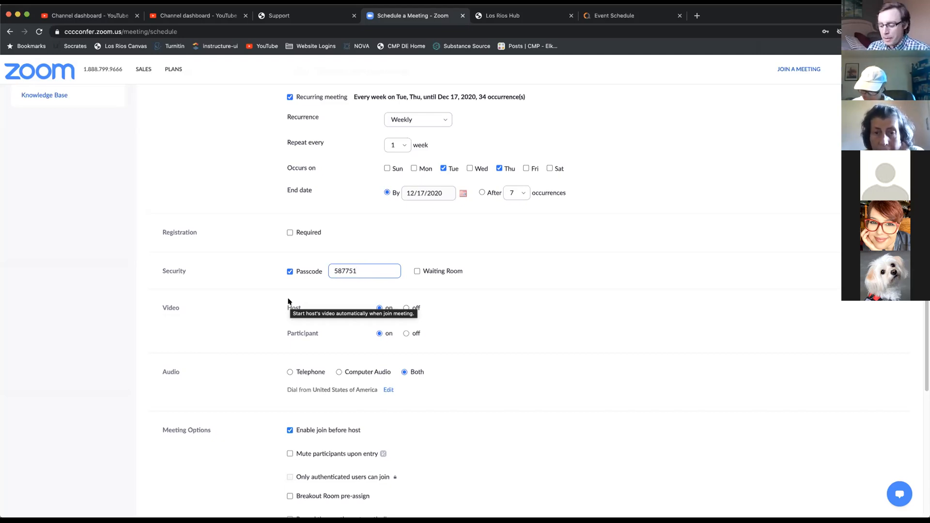
{"action": "key", "text": "BackSpace"}
{"action": "key", "text": "BackSpace"}
{"action": "key", "text": "BackSpace"}
{"action": "key", "text": "BackSpace"}
{"action": "key", "text": "BackSpace"}
{"action": "key", "text": "BackSpace"}
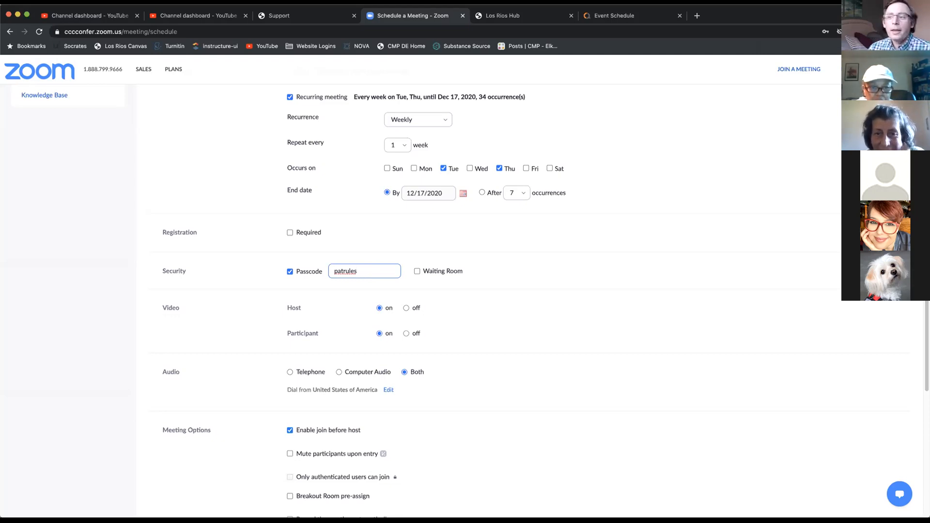
{"action": "double_click", "coordinate": [358, 269]}
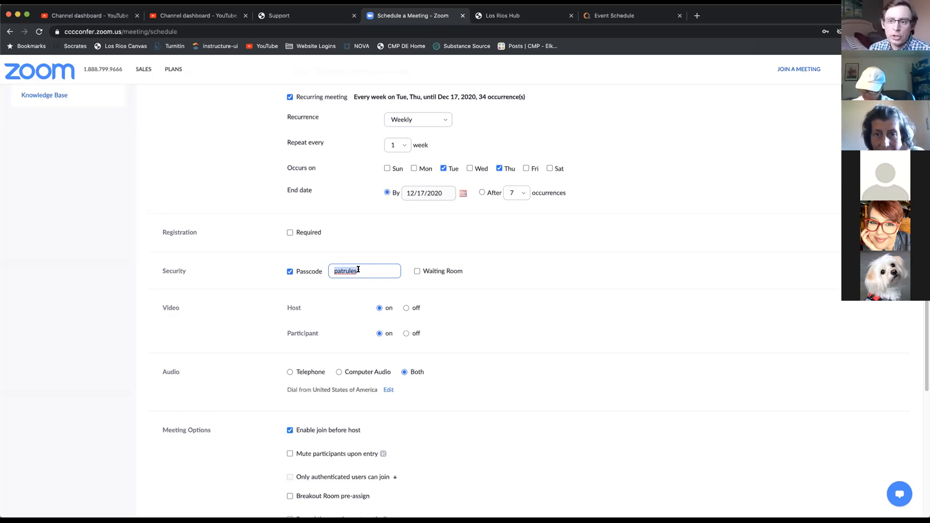
{"action": "left_click", "coordinate": [370, 285]}
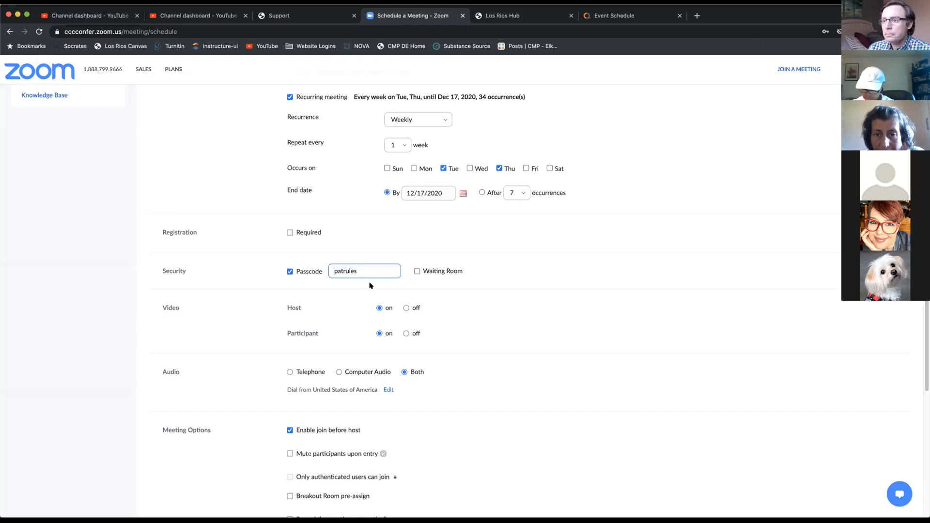
{"action": "double_click", "coordinate": [350, 268]}
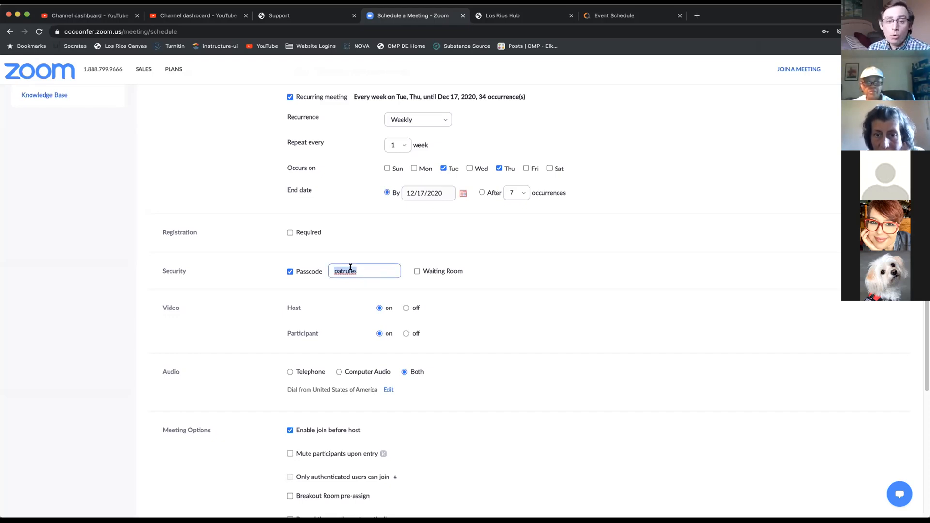
{"action": "left_click", "coordinate": [427, 286]}
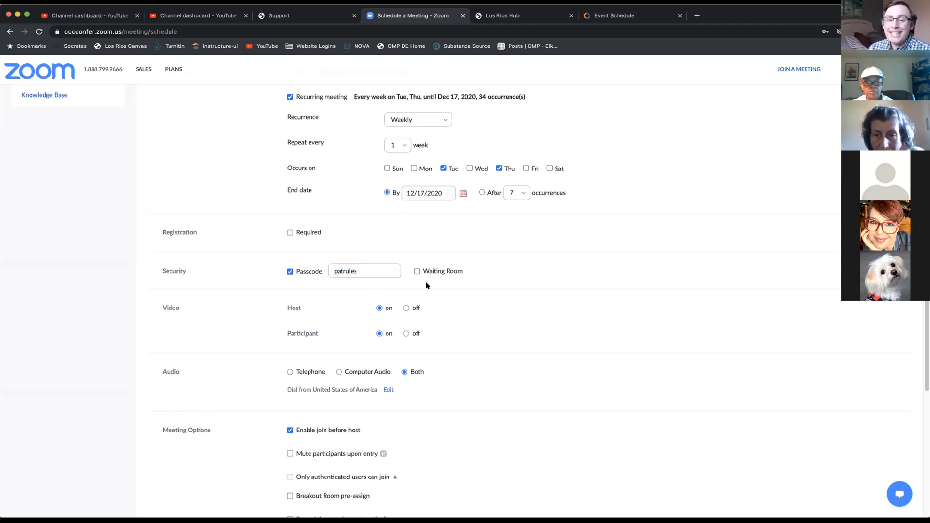
{"action": "left_click", "coordinate": [417, 271]}
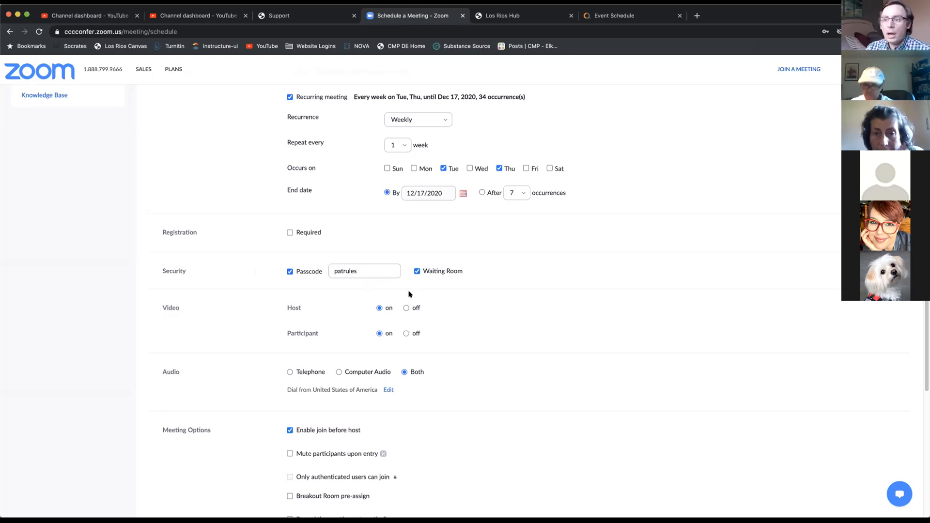
{"action": "left_click", "coordinate": [416, 272]}
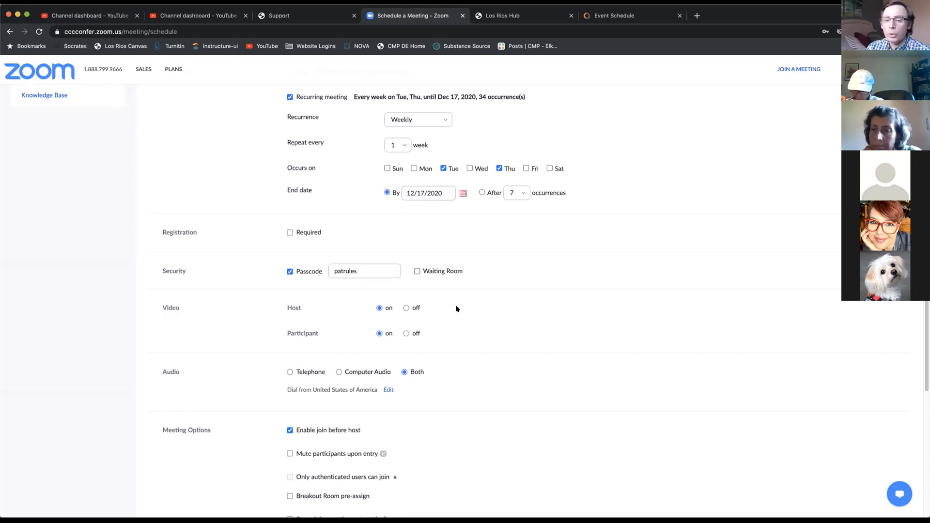
{"action": "double_click", "coordinate": [373, 268]}
{"action": "left_click", "coordinate": [307, 292]}
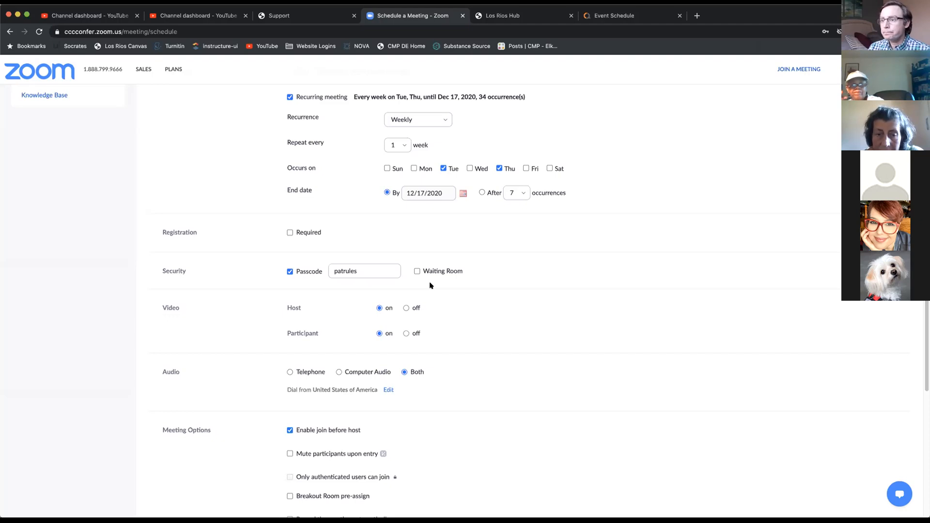
Set Participant video to off under Video, leaving Host video on.
{"action": "scroll", "coordinate": [482, 281], "scroll_direction": "down", "scroll_amount": 1}
{"action": "scroll", "coordinate": [482, 281], "scroll_direction": "down", "scroll_amount": 5}
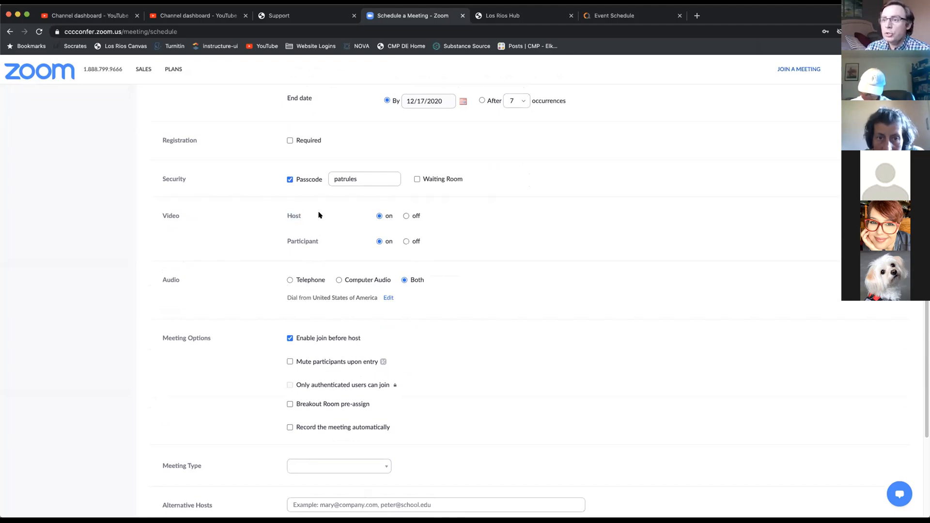
{"action": "mouse_move", "coordinate": [319, 215]}
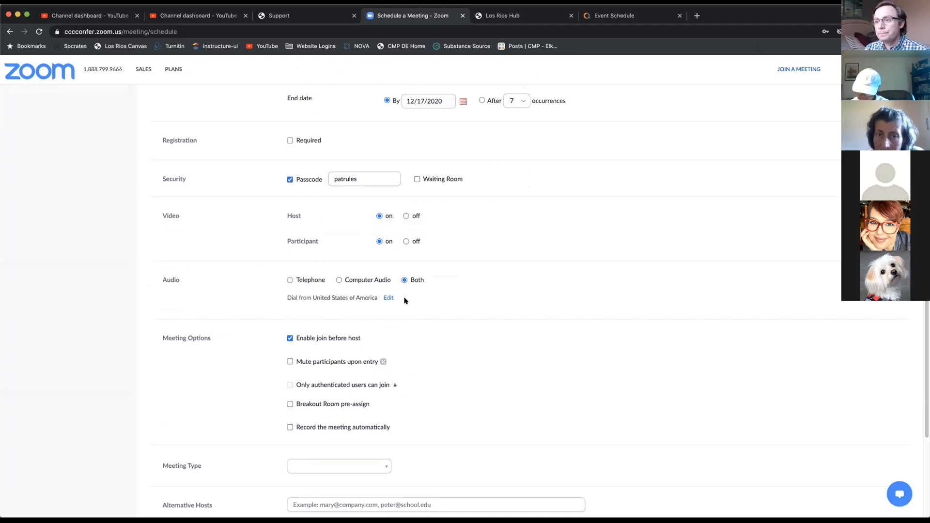
{"action": "left_click", "coordinate": [406, 242]}
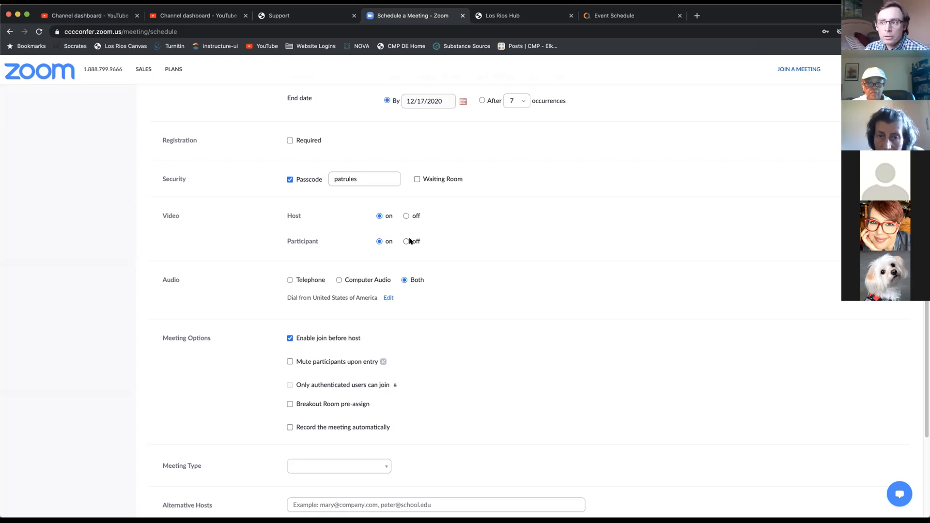
{"action": "left_click", "coordinate": [378, 242]}
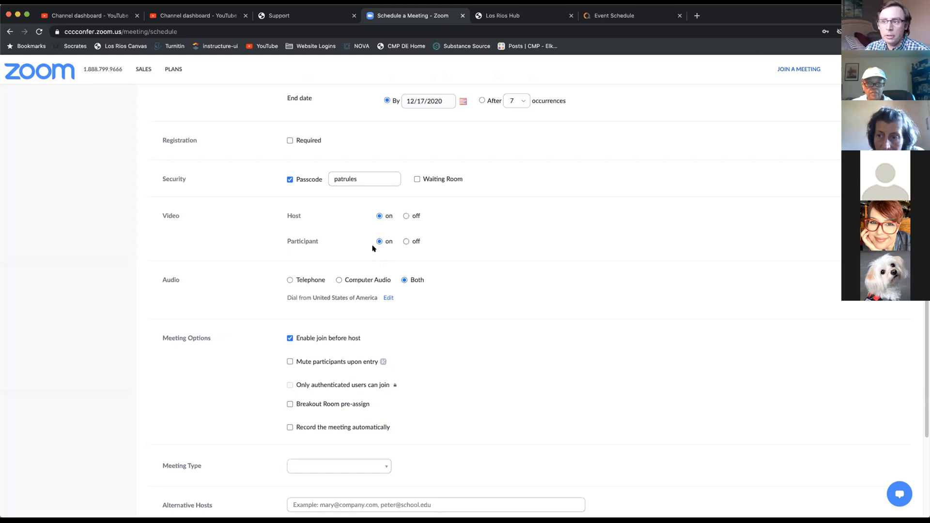
{"action": "left_click", "coordinate": [406, 242]}
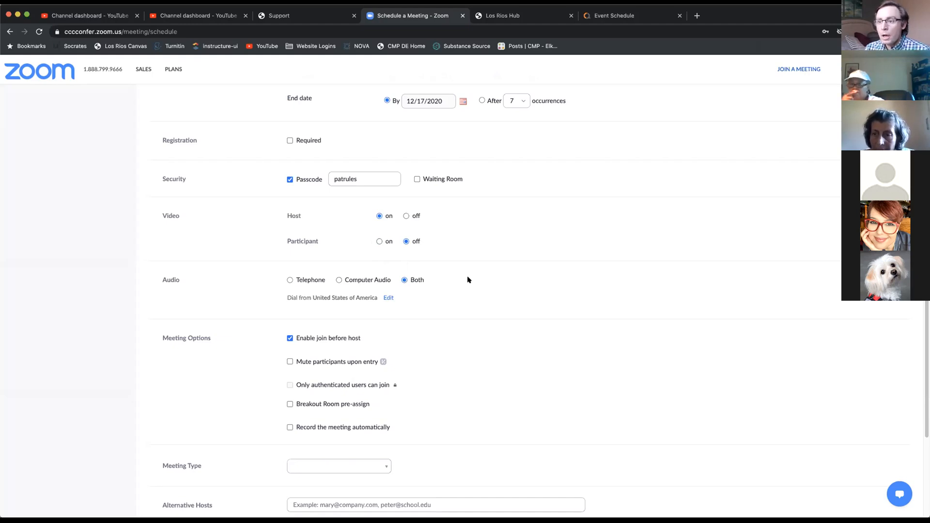
{"action": "scroll", "coordinate": [463, 263], "scroll_direction": "down", "scroll_amount": 2}
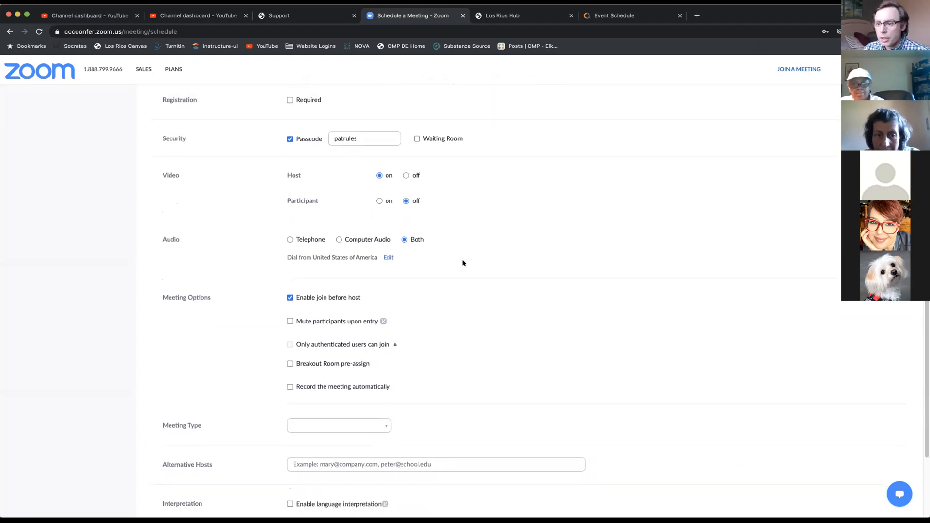
{"action": "scroll", "coordinate": [462, 263], "scroll_direction": "down", "scroll_amount": 5}
{"action": "scroll", "coordinate": [462, 263], "scroll_direction": "up", "scroll_amount": 7}
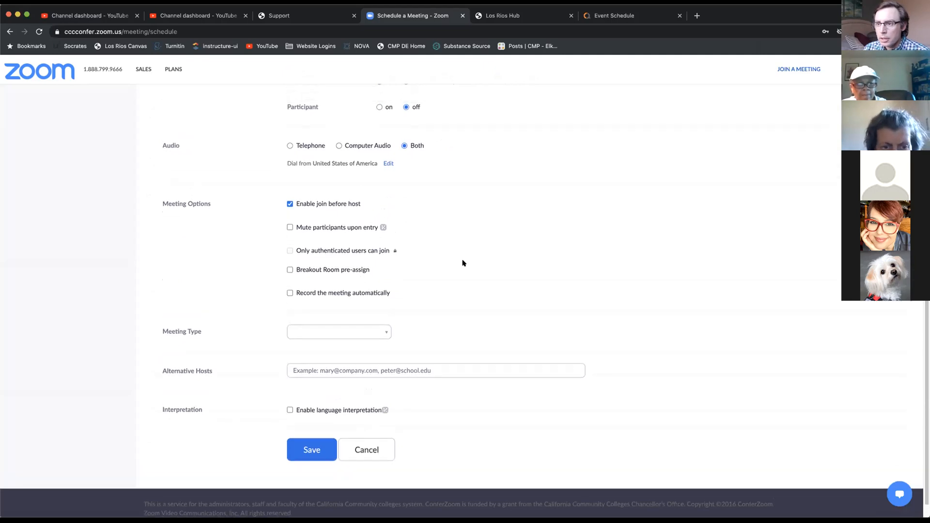
{"action": "scroll", "coordinate": [463, 263], "scroll_direction": "up", "scroll_amount": 5}
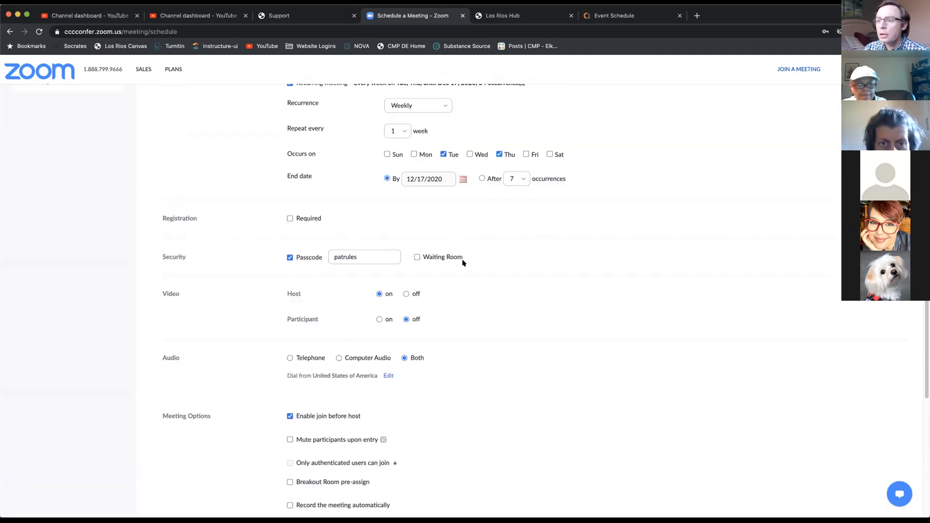
{"action": "scroll", "coordinate": [463, 263], "scroll_direction": "up", "scroll_amount": 7}
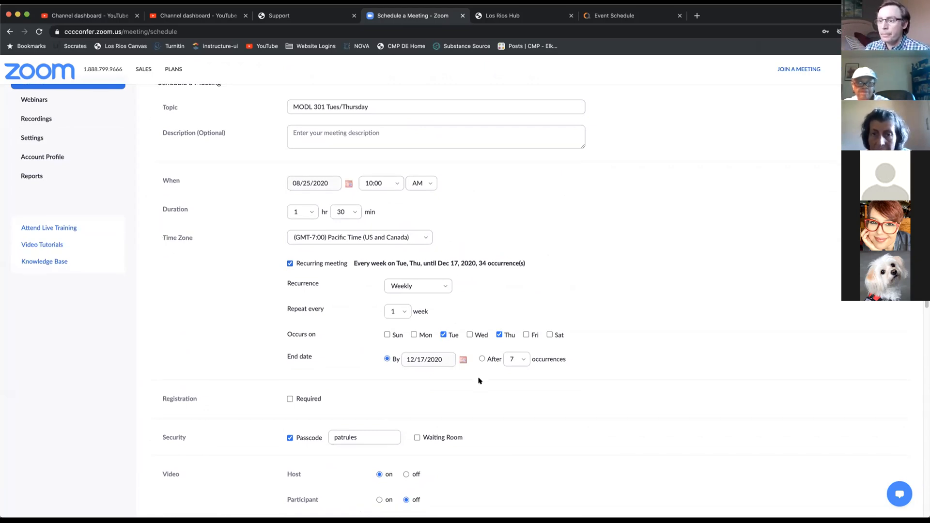
{"action": "scroll", "coordinate": [478, 381], "scroll_direction": "down", "scroll_amount": 10}
{"action": "scroll", "coordinate": [479, 339], "scroll_direction": "up", "scroll_amount": 2}
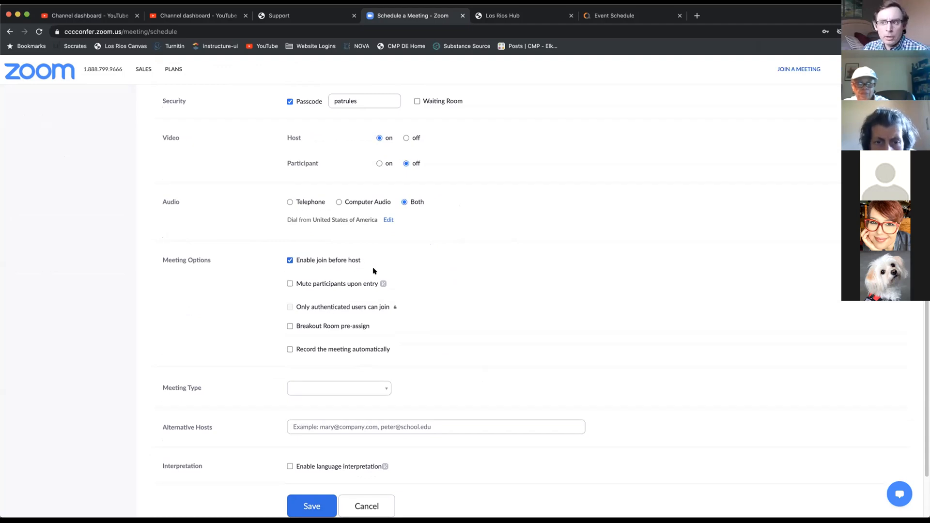
Keep Enable join before host on and tick Mute participants upon entry.
{"action": "left_click", "coordinate": [289, 260]}
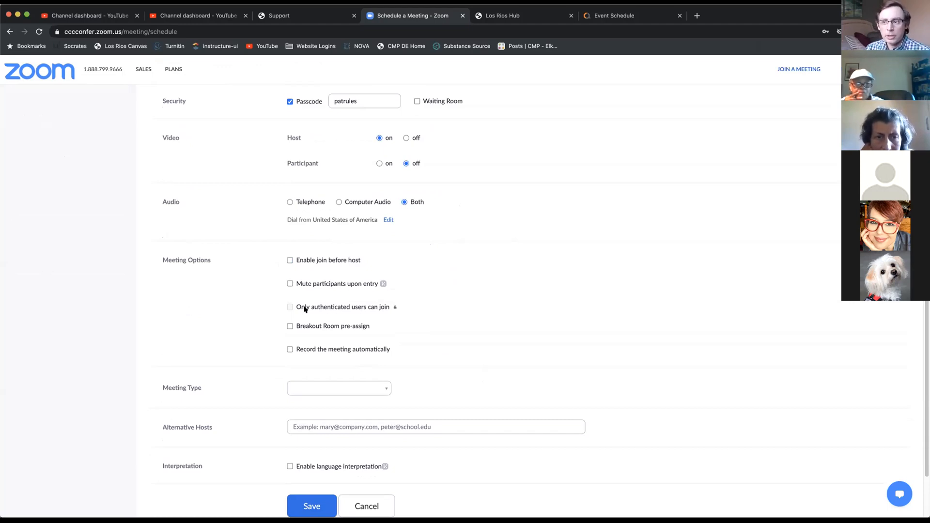
{"action": "left_click", "coordinate": [290, 260]}
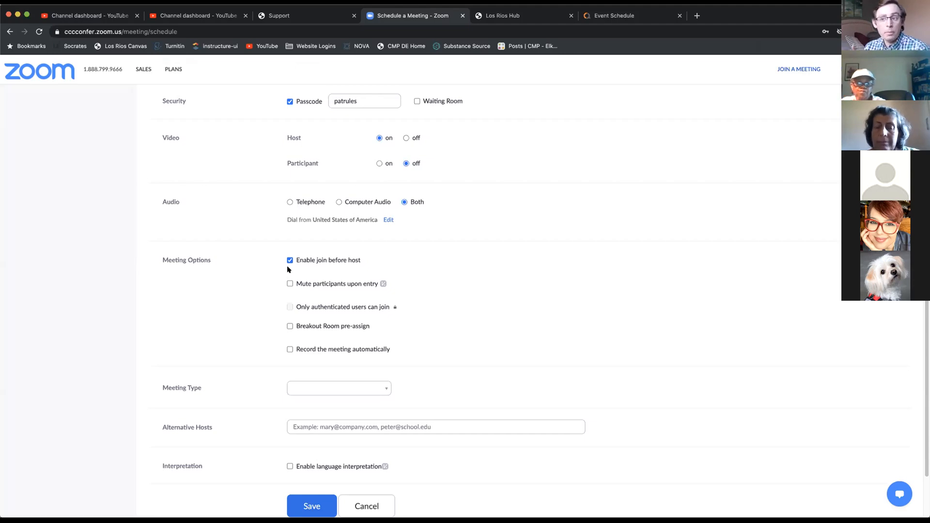
{"action": "left_click", "coordinate": [289, 260]}
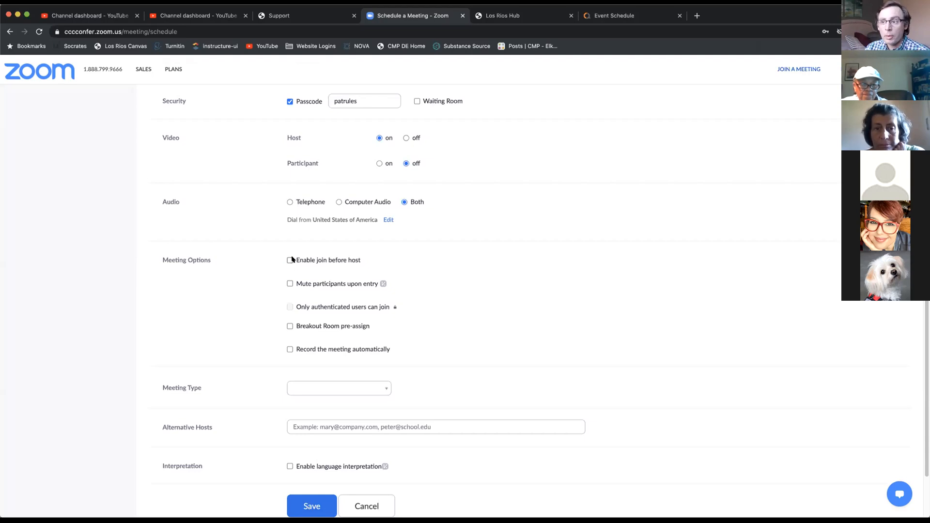
{"action": "left_click", "coordinate": [290, 261]}
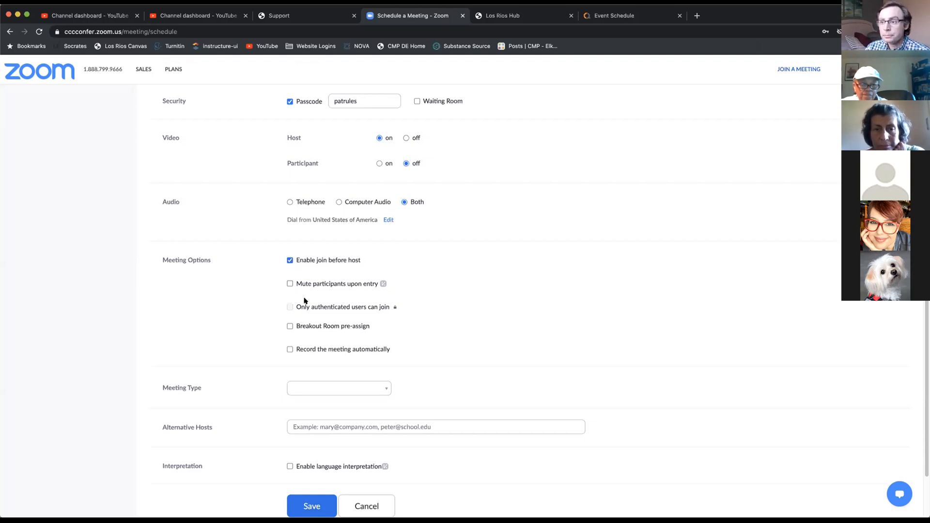
{"action": "left_click", "coordinate": [290, 285]}
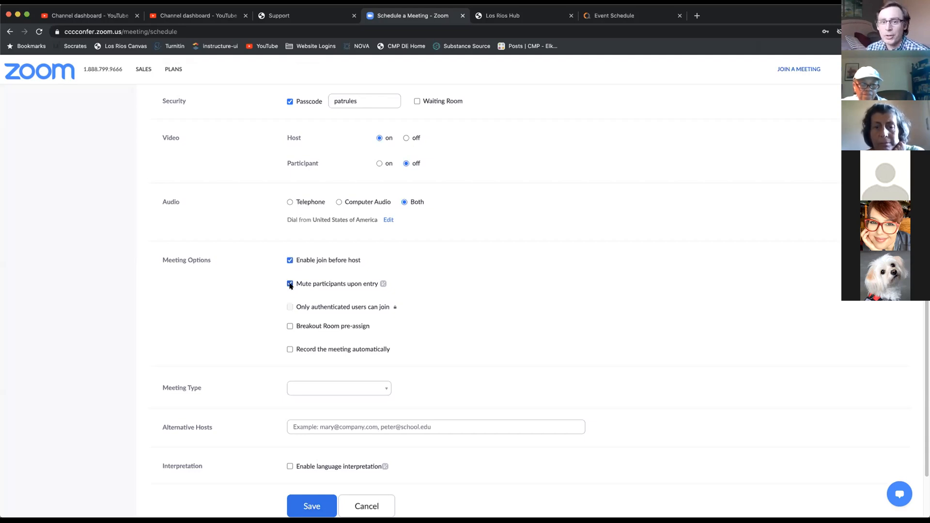
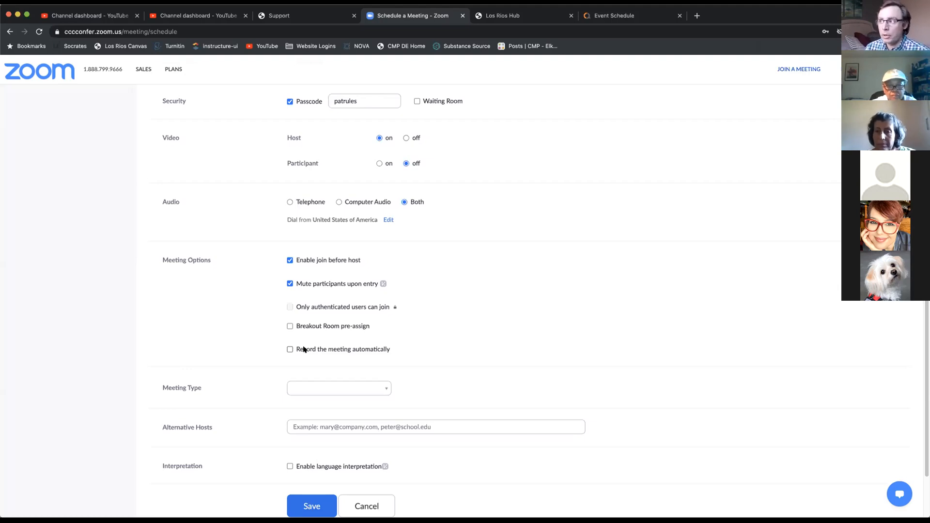
Scroll through the meeting options and place focus in the Alternative Hosts field.
{"action": "scroll", "coordinate": [490, 343], "scroll_direction": "down", "scroll_amount": 2}
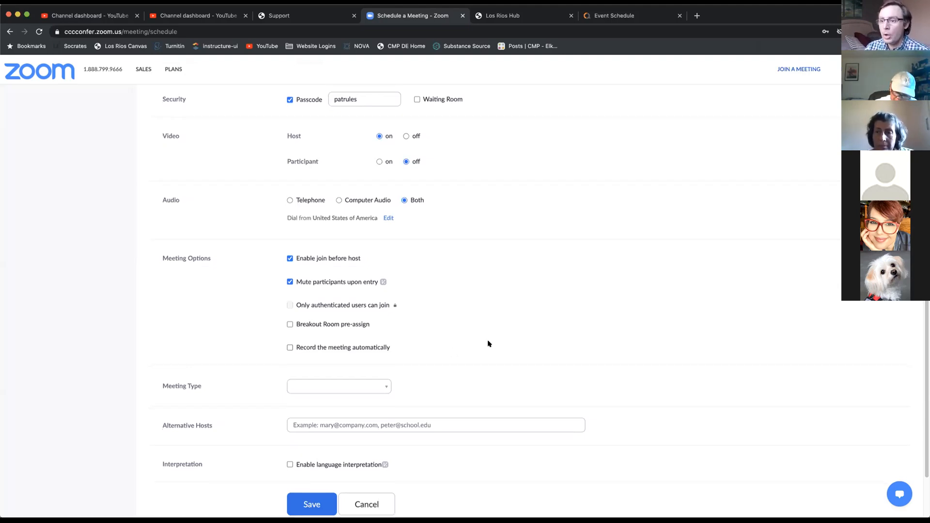
{"action": "scroll", "coordinate": [433, 352], "scroll_direction": "down", "scroll_amount": 1}
{"action": "left_click", "coordinate": [440, 357]}
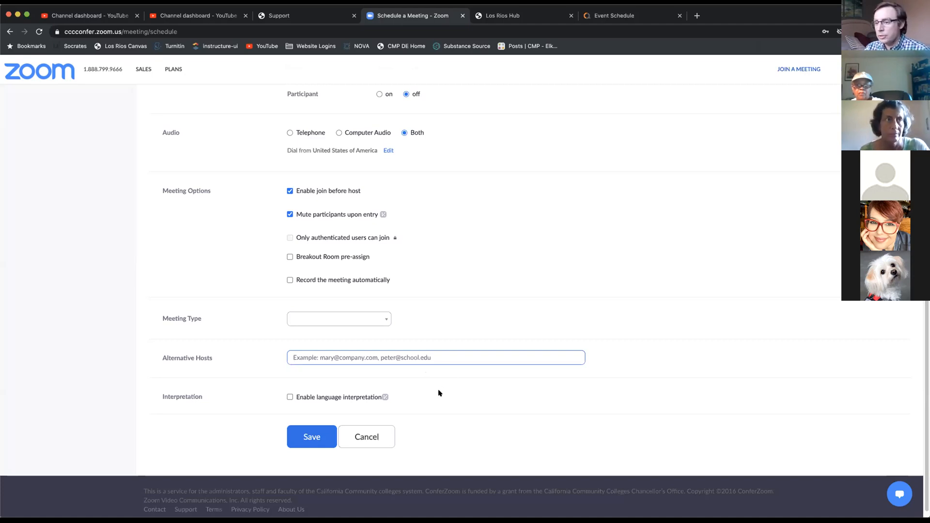
{"action": "scroll", "coordinate": [453, 351], "scroll_direction": "up", "scroll_amount": 3}
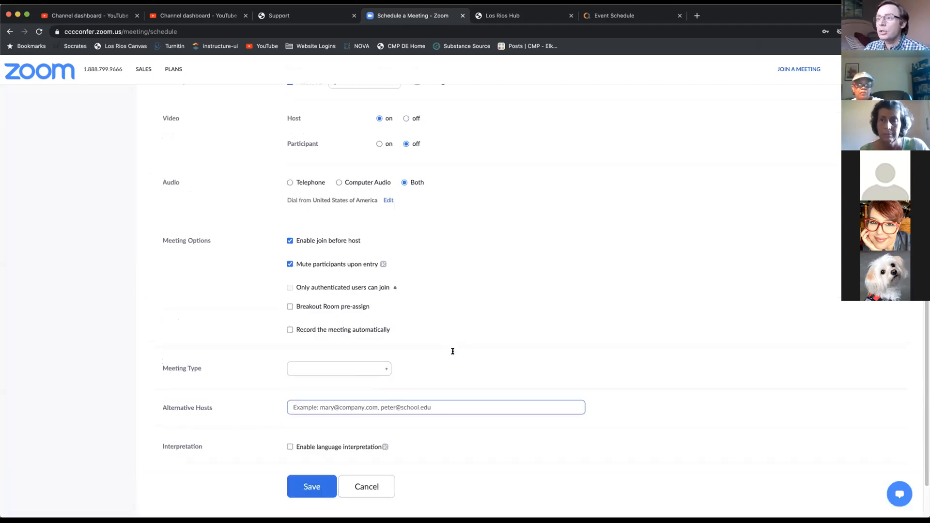
{"action": "scroll", "coordinate": [452, 351], "scroll_direction": "up", "scroll_amount": 10}
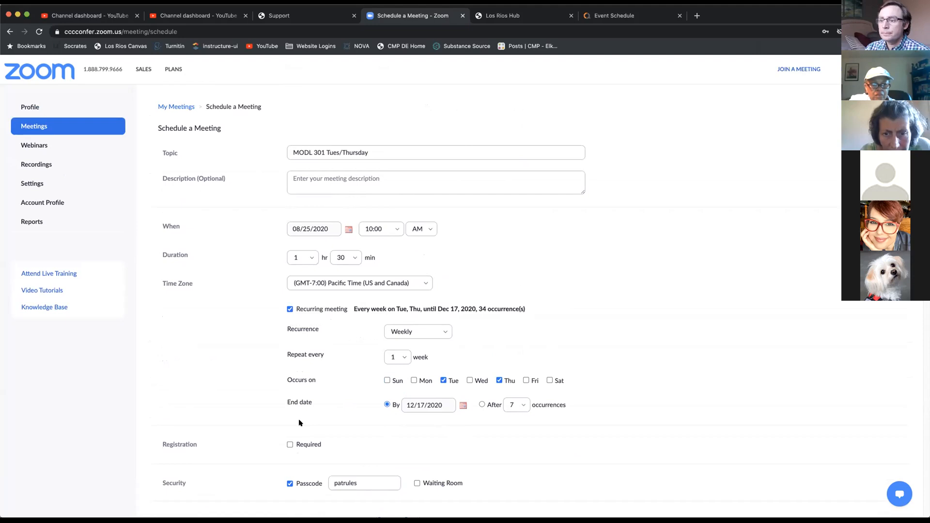
Tick Registration Required, then untick it so the meeting needs no registration.
{"action": "scroll", "coordinate": [298, 424], "scroll_direction": "down", "scroll_amount": 2}
{"action": "scroll", "coordinate": [298, 424], "scroll_direction": "down", "scroll_amount": 3}
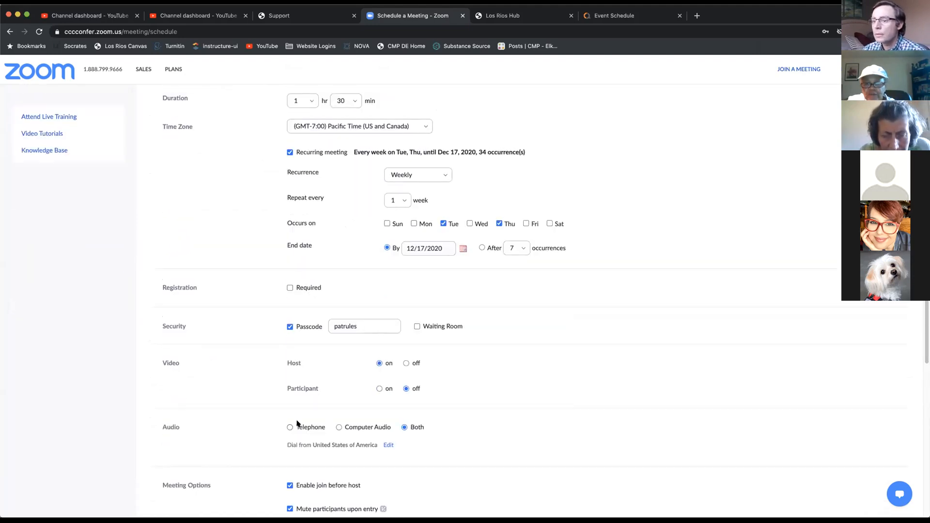
{"action": "left_click", "coordinate": [290, 287]}
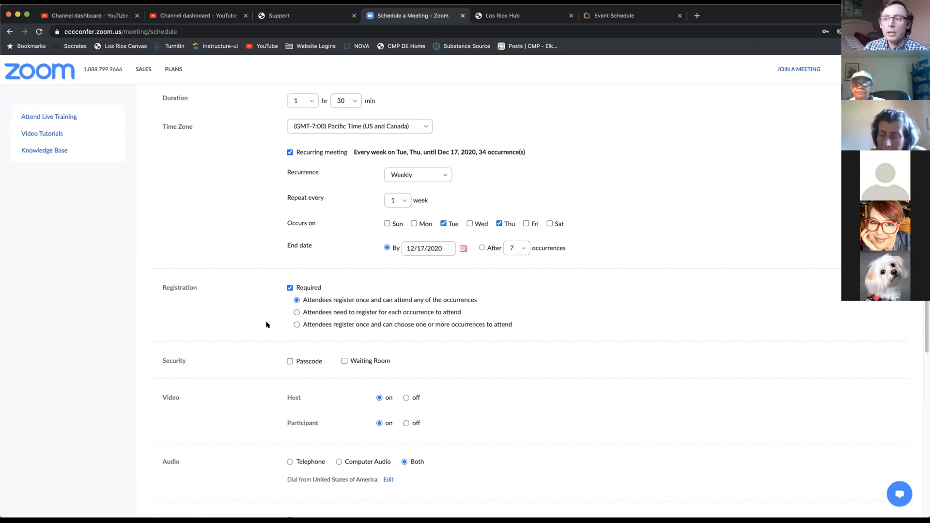
{"action": "left_click", "coordinate": [289, 289]}
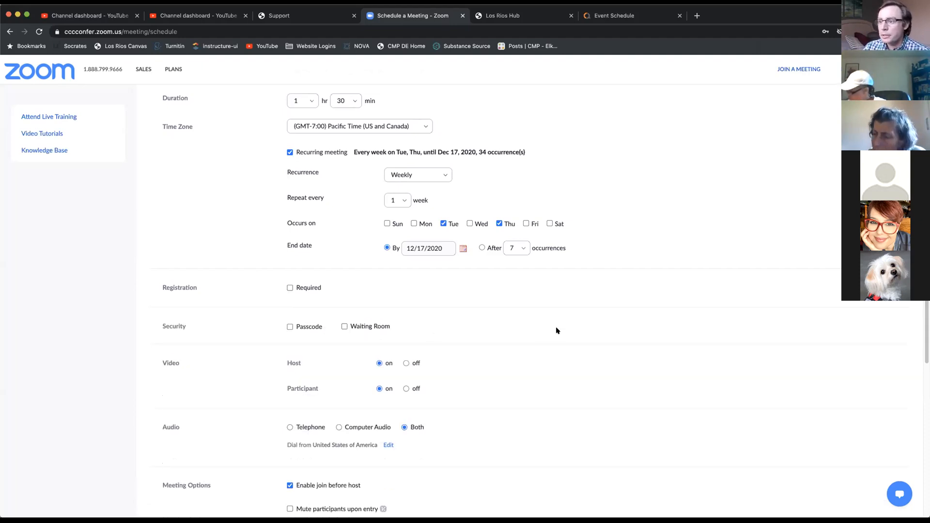
{"action": "scroll", "coordinate": [557, 331], "scroll_direction": "down", "scroll_amount": 5}
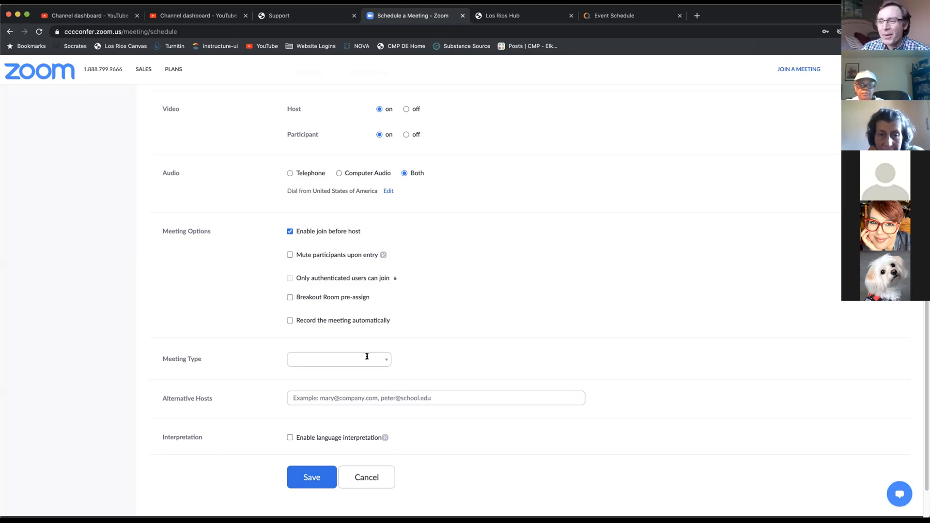
Save the MODL 301 Tues/Thursday recurring meeting and look over its details page.
{"action": "left_click", "coordinate": [312, 477]}
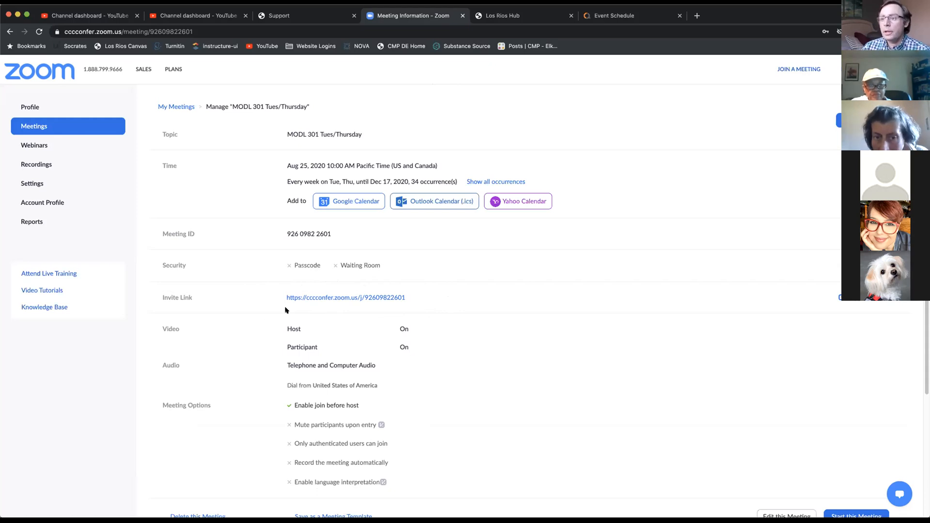
{"action": "scroll", "coordinate": [286, 313], "scroll_direction": "down", "scroll_amount": 1}
{"action": "scroll", "coordinate": [287, 316], "scroll_direction": "up", "scroll_amount": 1}
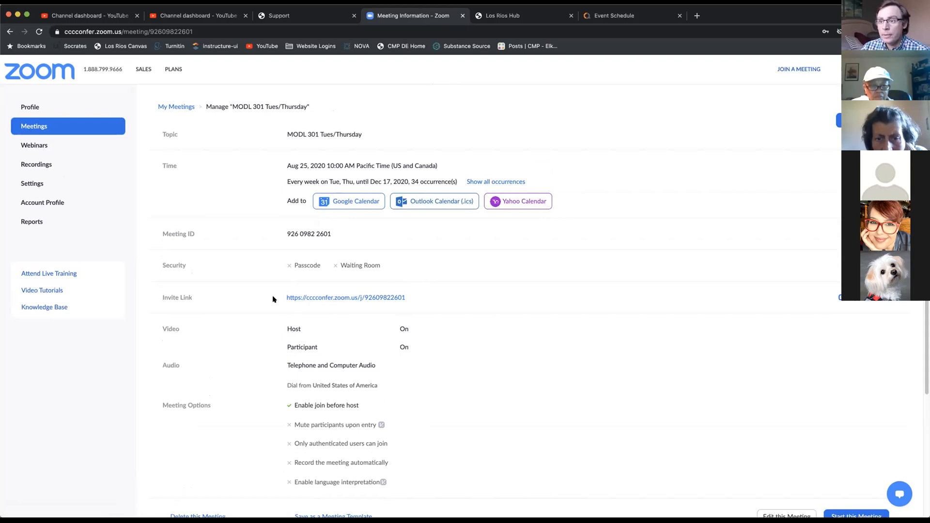
Select the complete Invite Link URL for copying, then switch to the Los Rios sign-on hub.
{"action": "left_click_drag", "start_coordinate": [408, 294], "coordinate": [285, 292]}
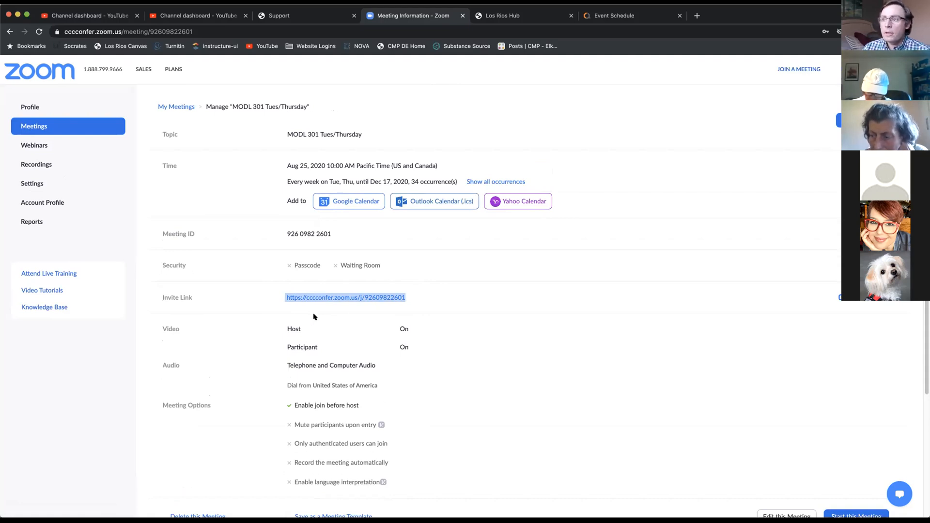
{"action": "left_click", "coordinate": [406, 314]}
{"action": "left_click_drag", "start_coordinate": [406, 296], "coordinate": [287, 294]}
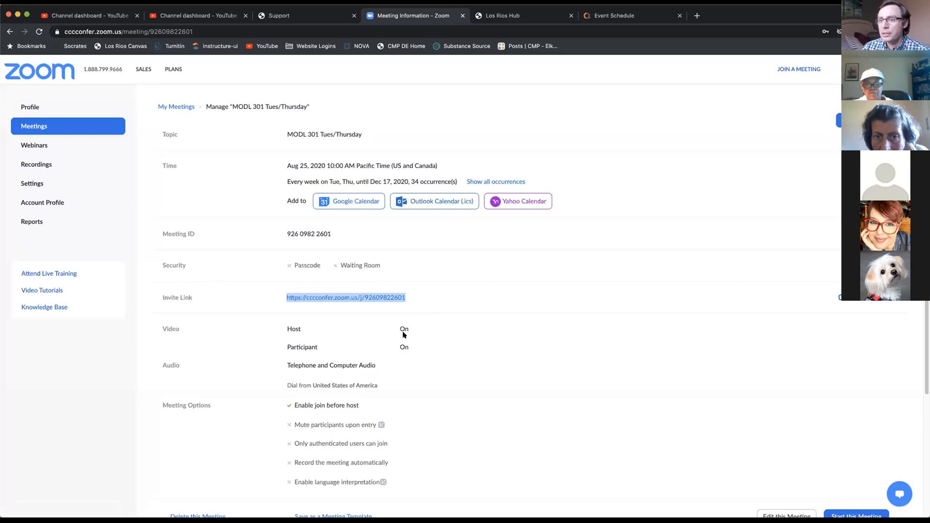
{"action": "left_click", "coordinate": [420, 305]}
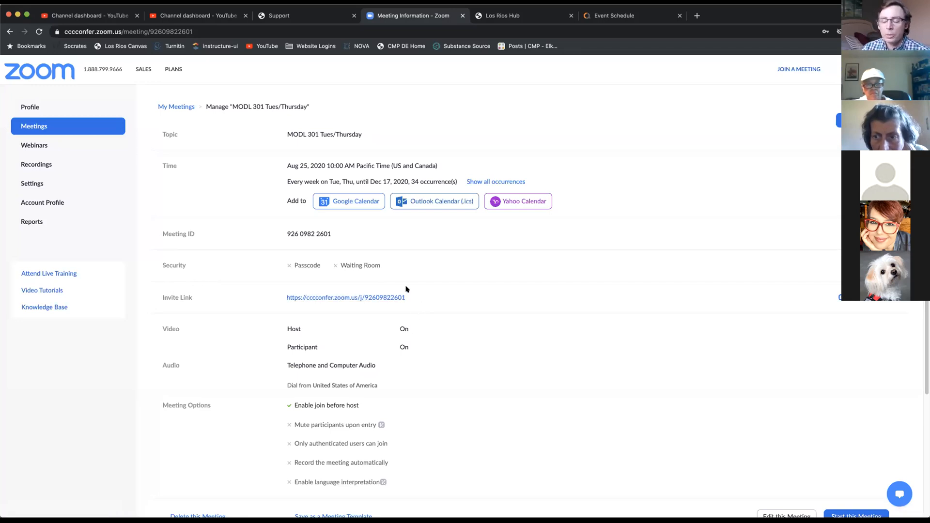
{"action": "left_click_drag", "start_coordinate": [406, 297], "coordinate": [286, 297]}
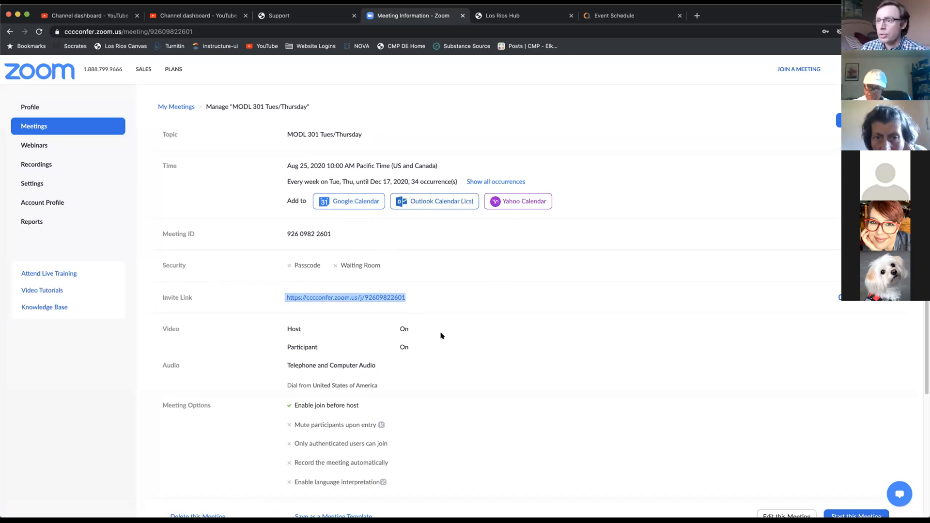
{"action": "left_click", "coordinate": [422, 324]}
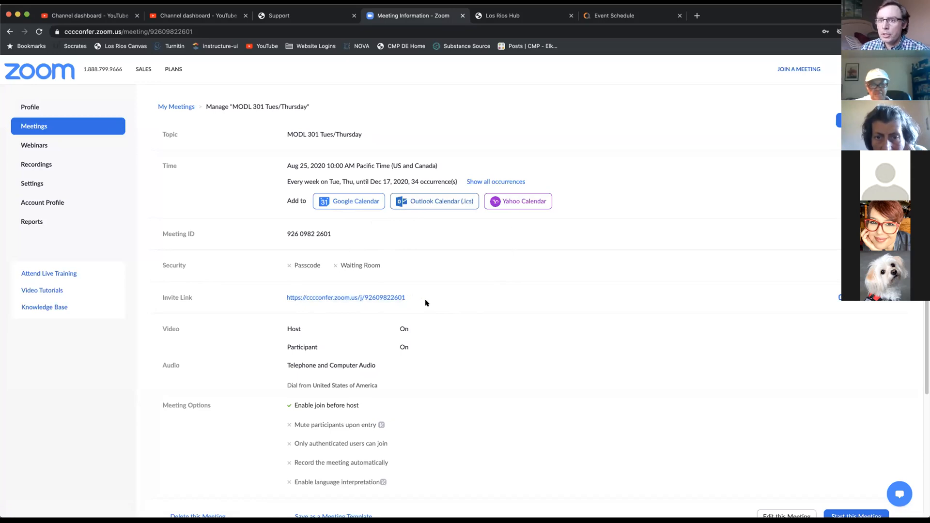
{"action": "left_click_drag", "start_coordinate": [415, 297], "coordinate": [286, 296]}
{"action": "key", "text": "ctrl+c"}
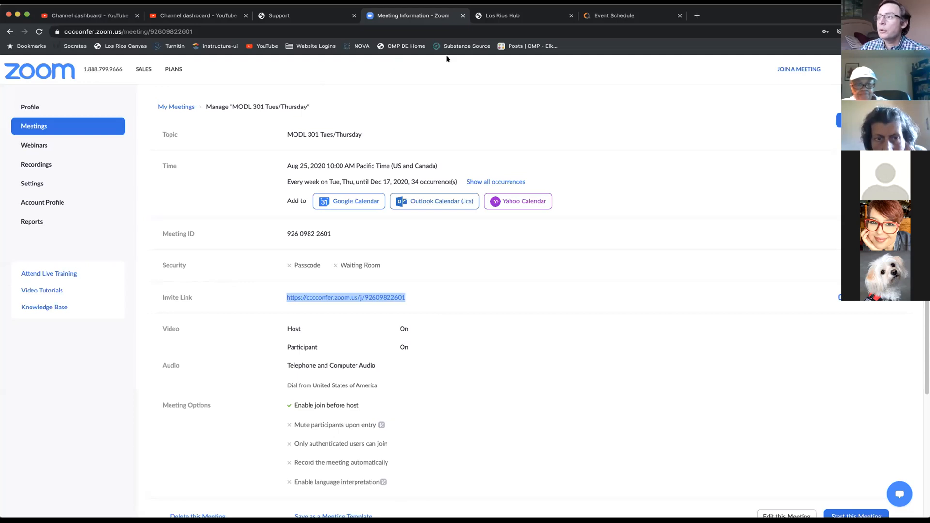
{"action": "left_click", "coordinate": [501, 16]}
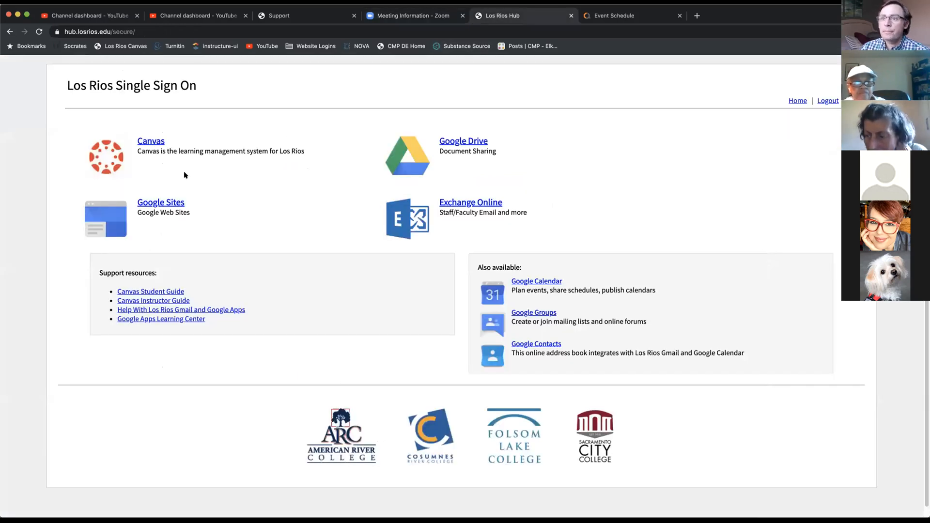
Open Canvas, enter the Pat's Playground course, and start a new announcement from Announcements.
{"action": "left_click", "coordinate": [151, 141]}
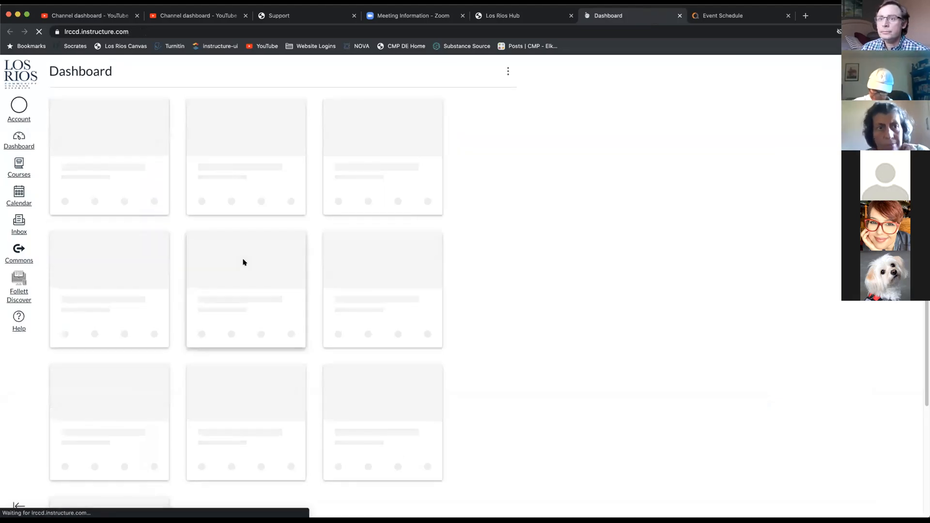
{"action": "scroll", "coordinate": [183, 238], "scroll_direction": "down", "scroll_amount": 5}
{"action": "left_click", "coordinate": [146, 268]}
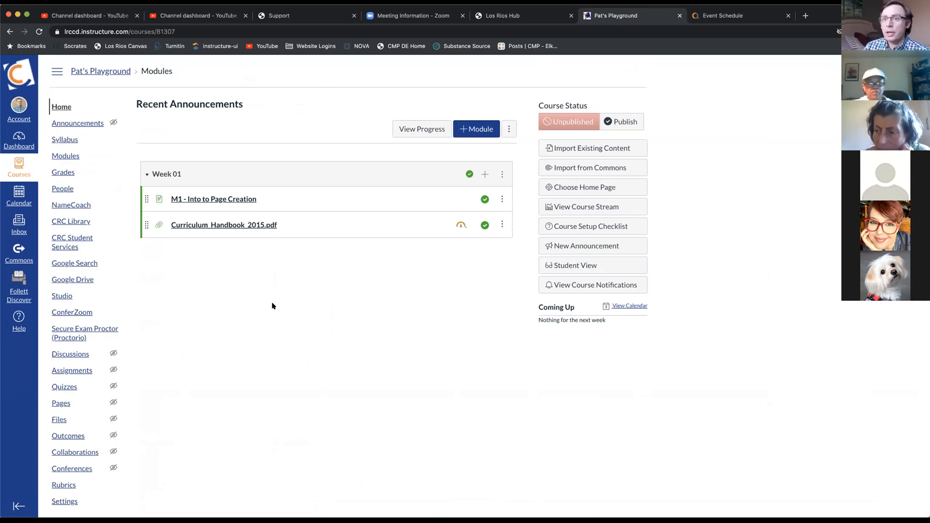
{"action": "left_click", "coordinate": [73, 124]}
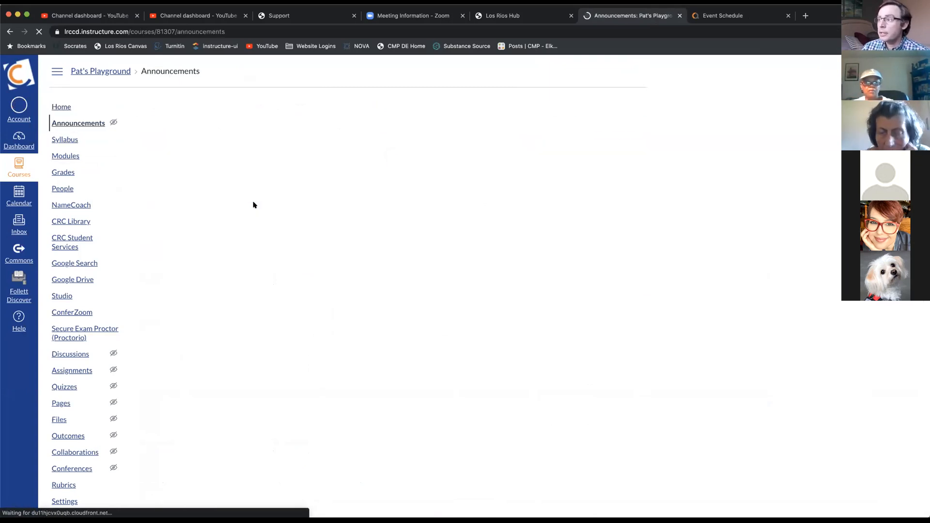
{"action": "left_click", "coordinate": [601, 107]}
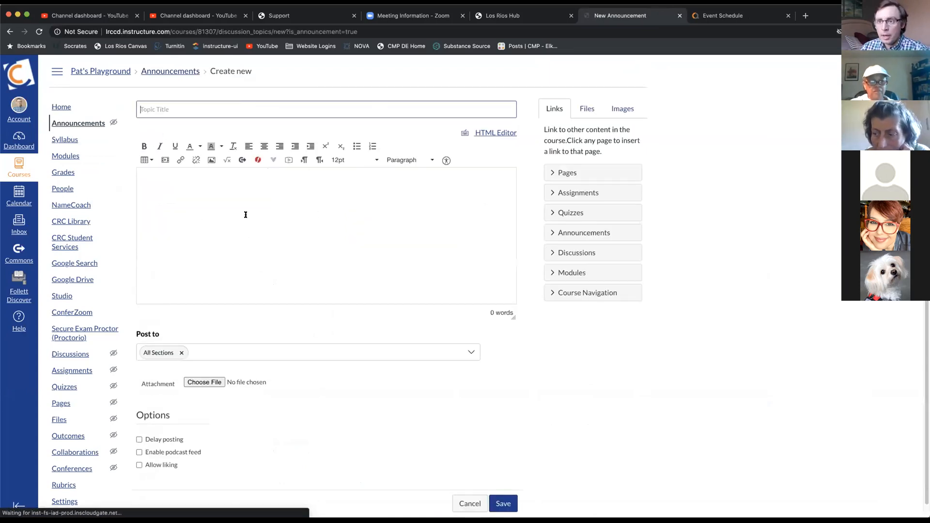
Paste the Zoom invite link into the announcement body and add a blank line above it.
{"action": "key", "text": "ctrl+v"}
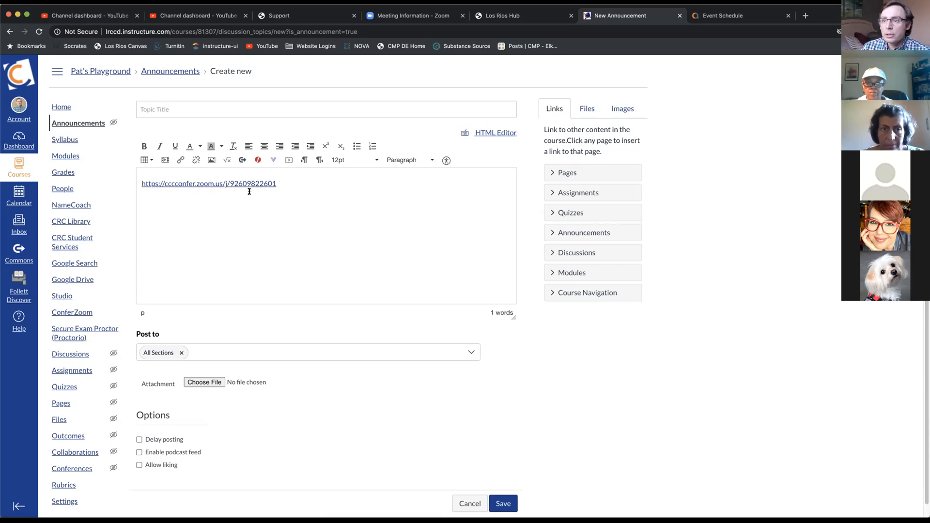
{"action": "left_click", "coordinate": [144, 186]}
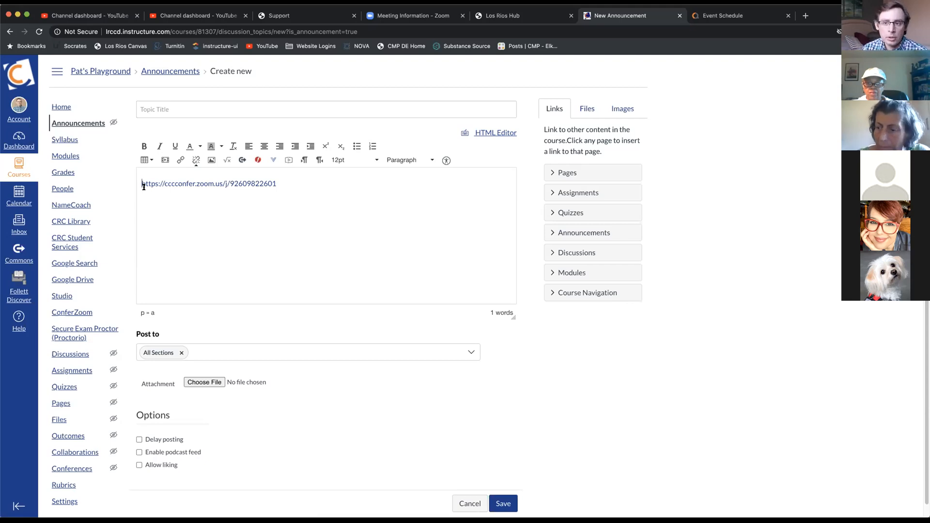
{"action": "key", "text": "Return"}
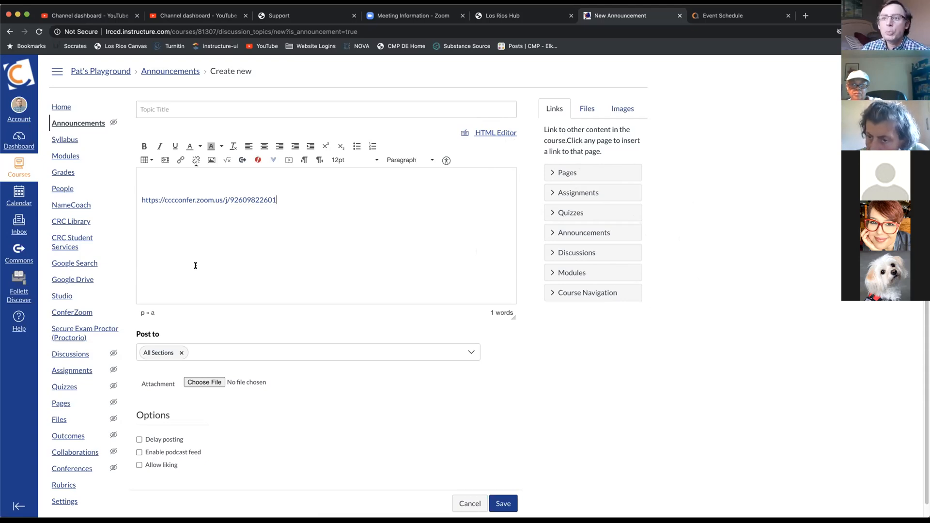
{"action": "left_click", "coordinate": [201, 200]}
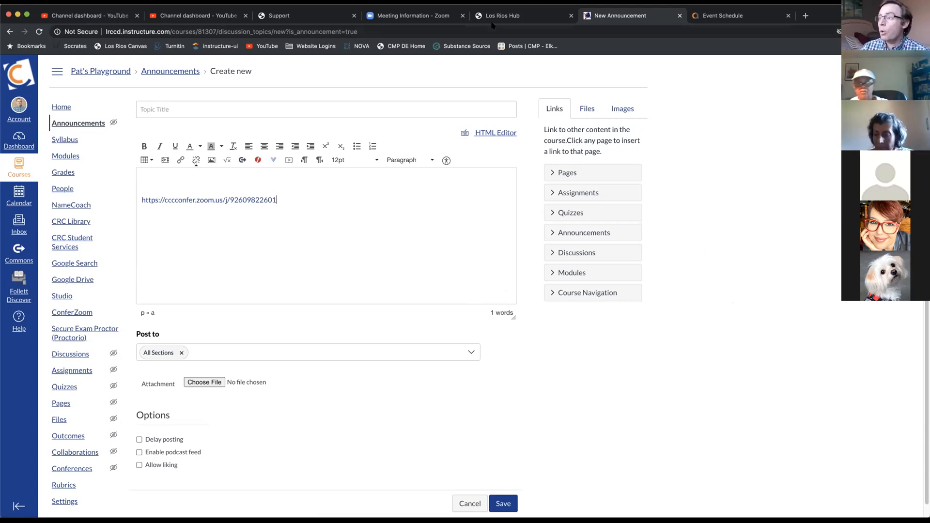
Go back to My Meetings to review the MODL 301 sessions, then open an incognito window.
{"action": "left_click", "coordinate": [368, 18]}
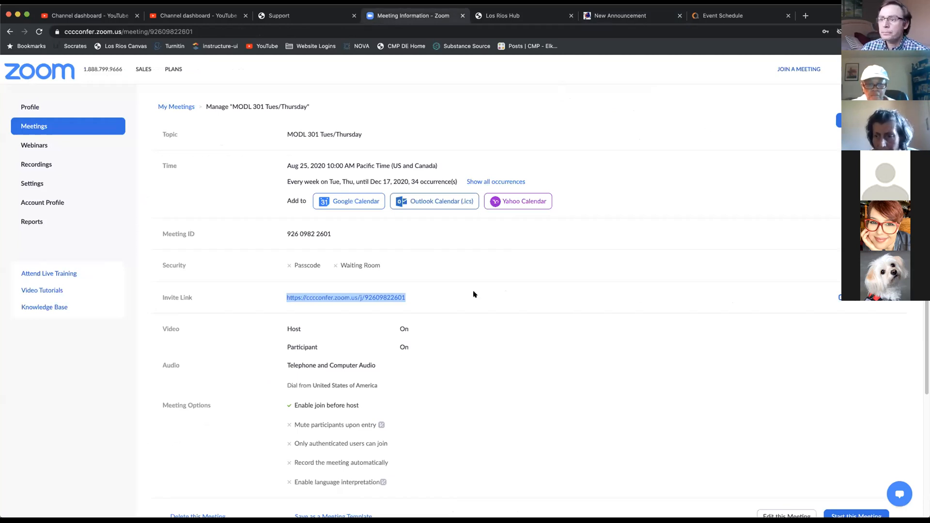
{"action": "left_click", "coordinate": [507, 324]}
{"action": "left_click", "coordinate": [27, 127]}
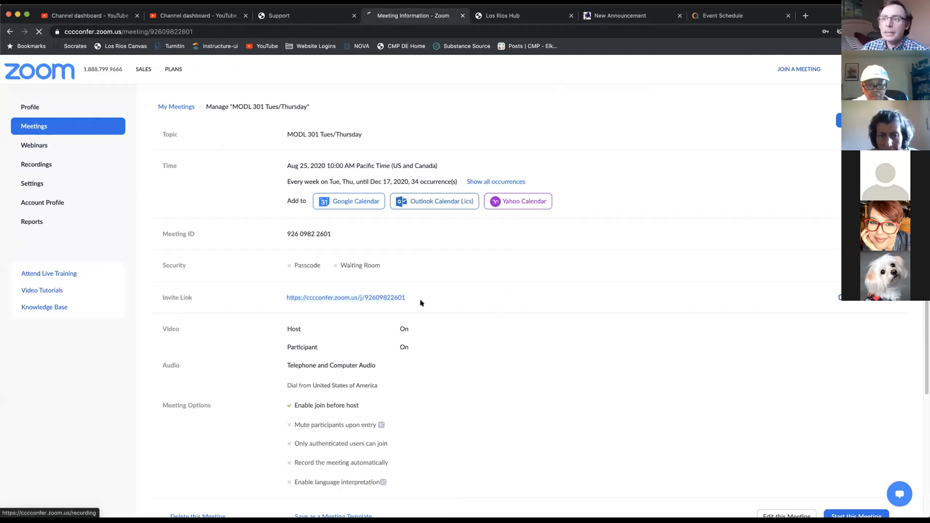
{"action": "scroll", "coordinate": [255, 362], "scroll_direction": "down", "scroll_amount": 3}
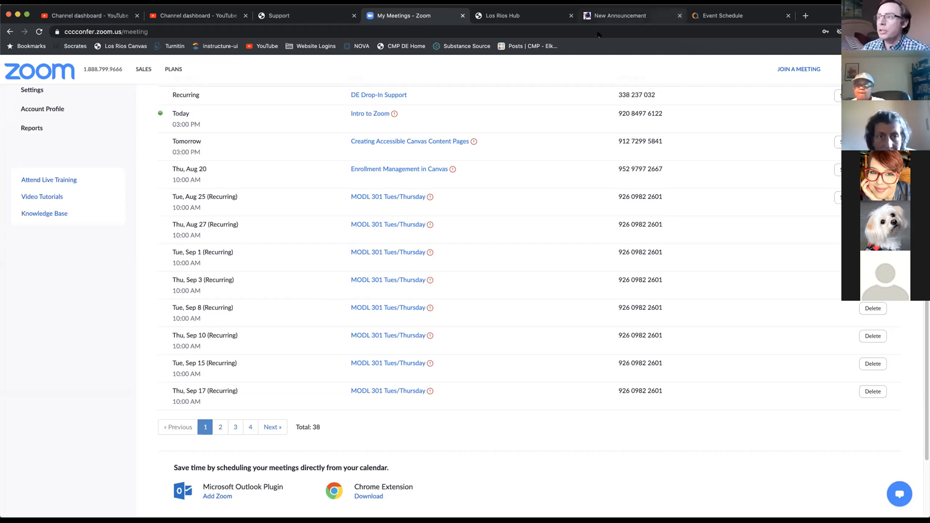
{"action": "left_click", "coordinate": [806, 16]}
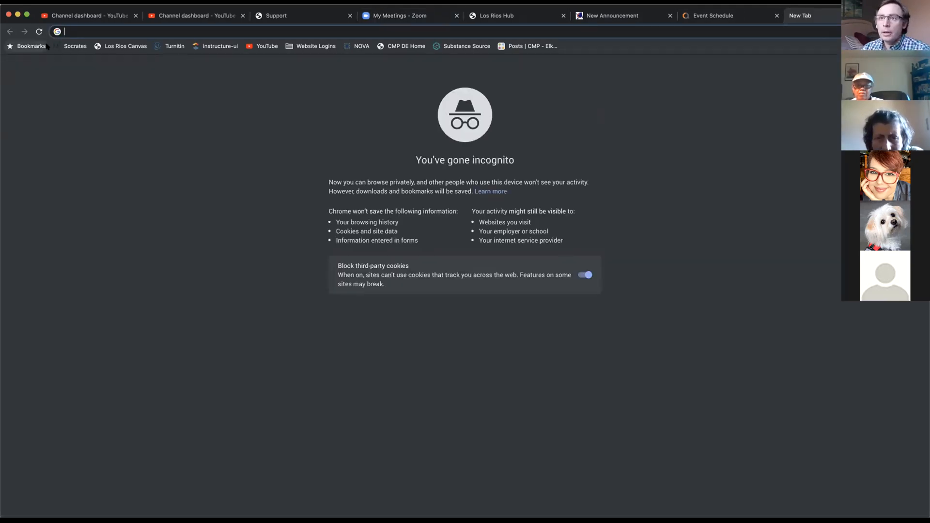
Log in to Los Rios Single Sign On from the Canvas bookmark using the saved username and password.
{"action": "left_click", "coordinate": [125, 46]}
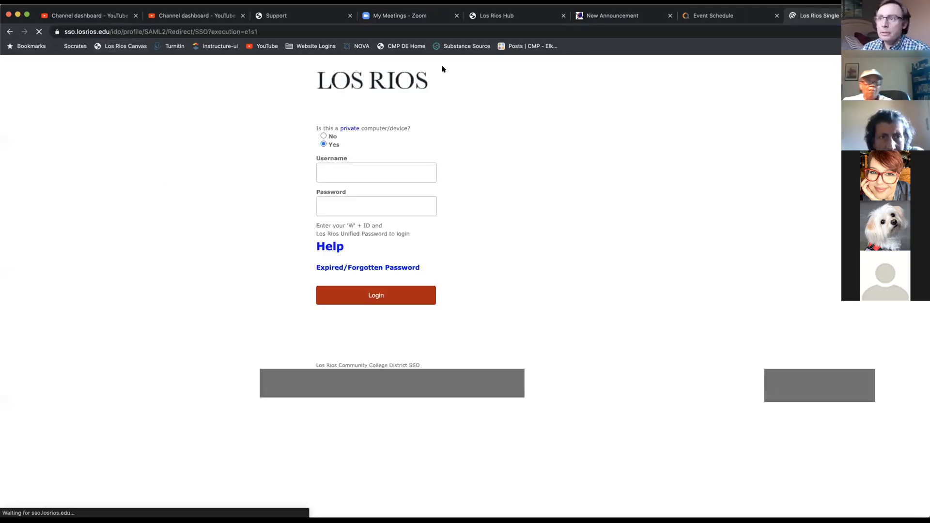
{"action": "left_click", "coordinate": [322, 172]}
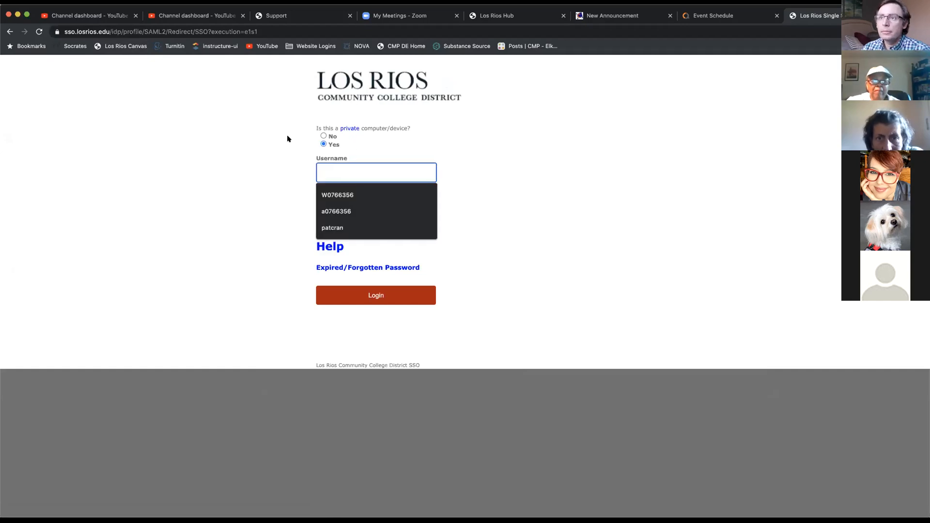
{"action": "left_click", "coordinate": [337, 195]}
{"action": "left_click", "coordinate": [337, 207]}
{"action": "type", "text": "••••••••••••"}
{"action": "key", "text": "Return"}
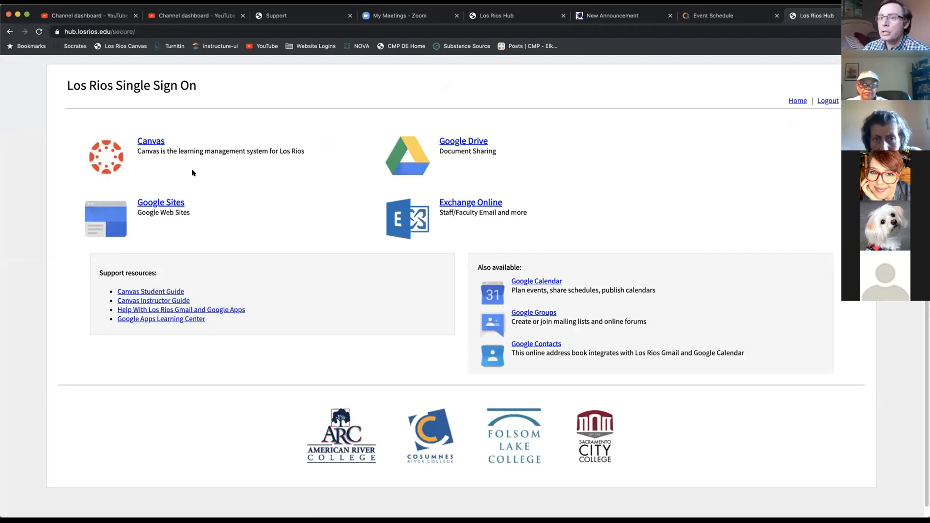
Open Google Drive from the hub and open the CRC Online Education Support Resources site file.
{"action": "left_click", "coordinate": [481, 141]}
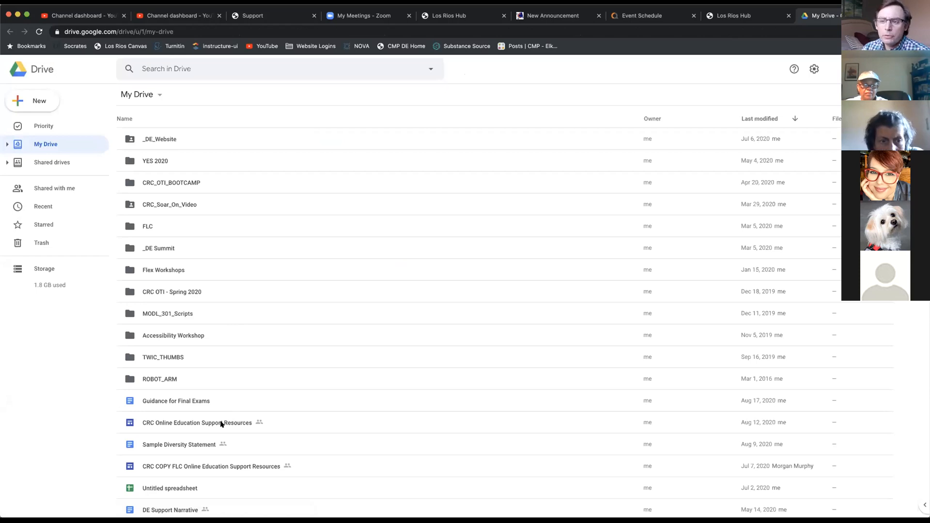
{"action": "double_click", "coordinate": [223, 422]}
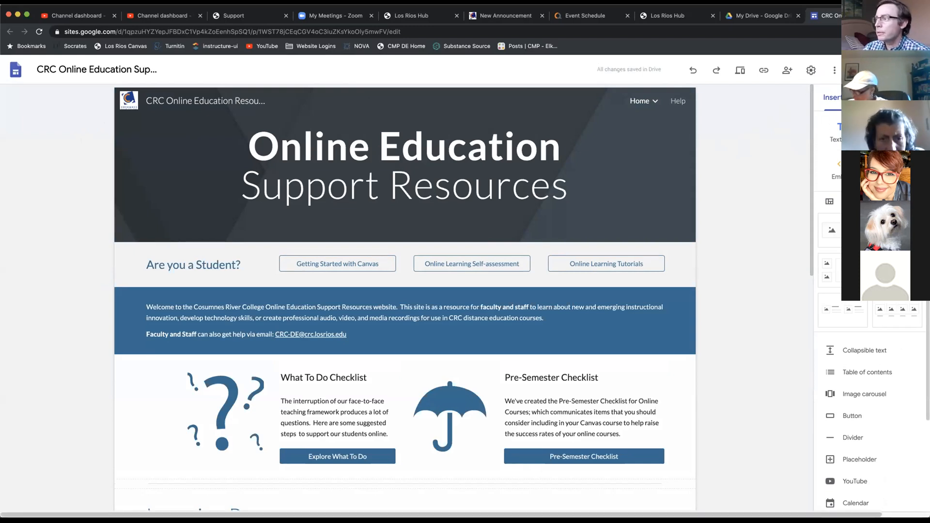
Open the published CRC Online Education Resources site via Publish > View published site.
{"action": "left_click", "coordinate": [894, 70]}
{"action": "left_click", "coordinate": [820, 117]}
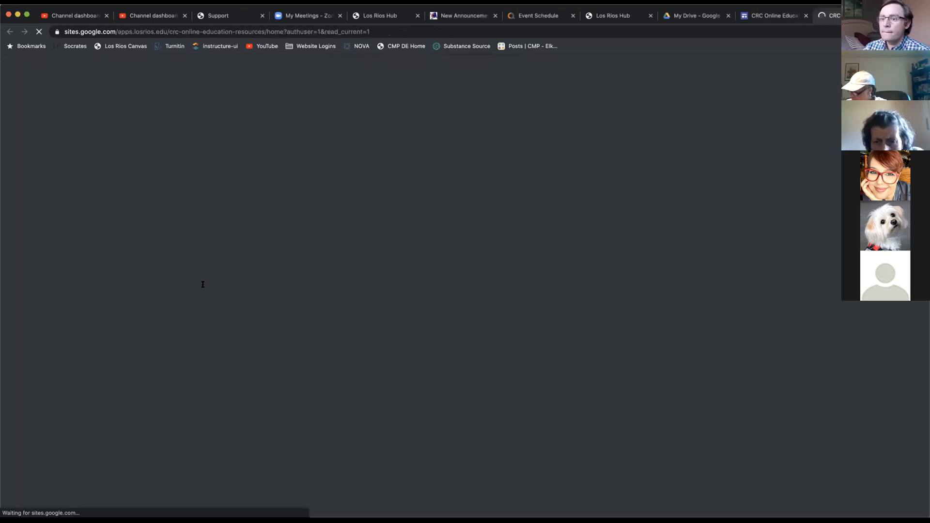
{"action": "scroll", "coordinate": [191, 286], "scroll_direction": "down", "scroll_amount": 2}
{"action": "scroll", "coordinate": [191, 286], "scroll_direction": "up", "scroll_amount": 2}
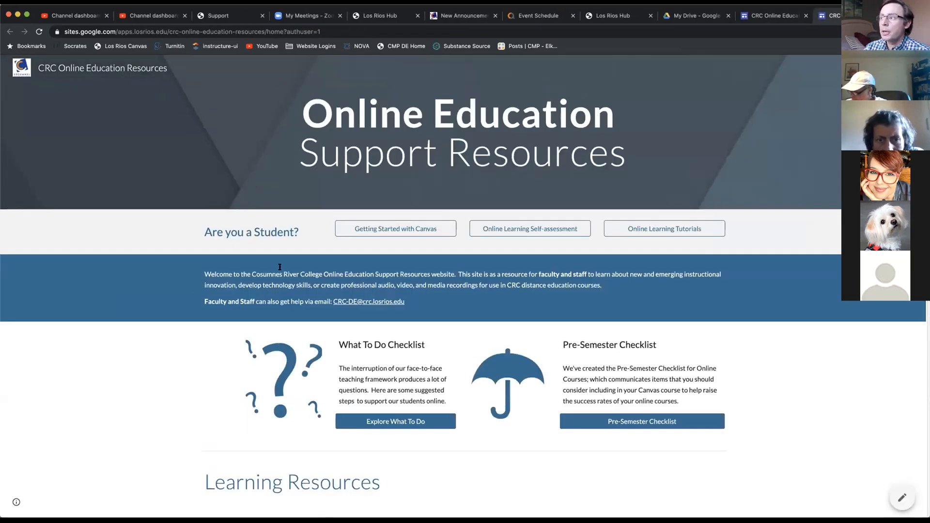
{"action": "mouse_move", "coordinate": [882, 68]}
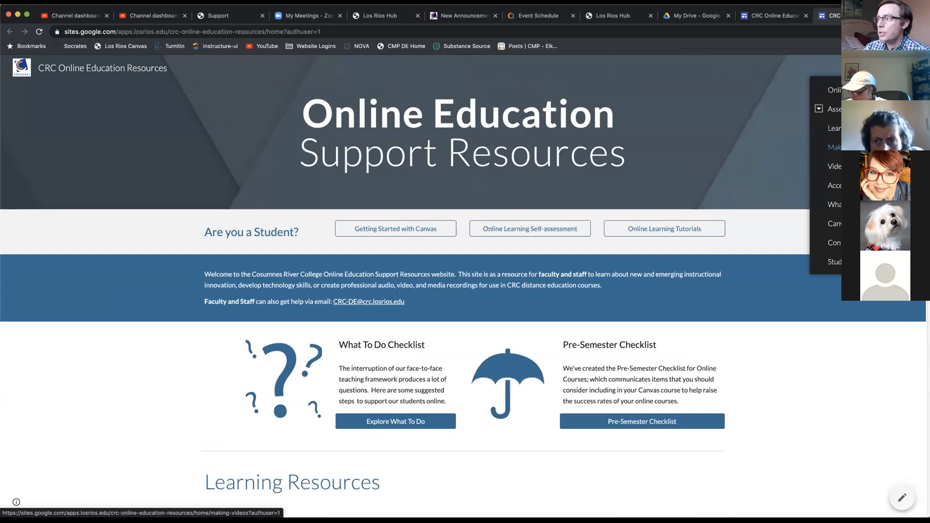
Go to the Video Conferencing page and open the Zoom Guide for Students PDF.
{"action": "left_click", "coordinate": [834, 166]}
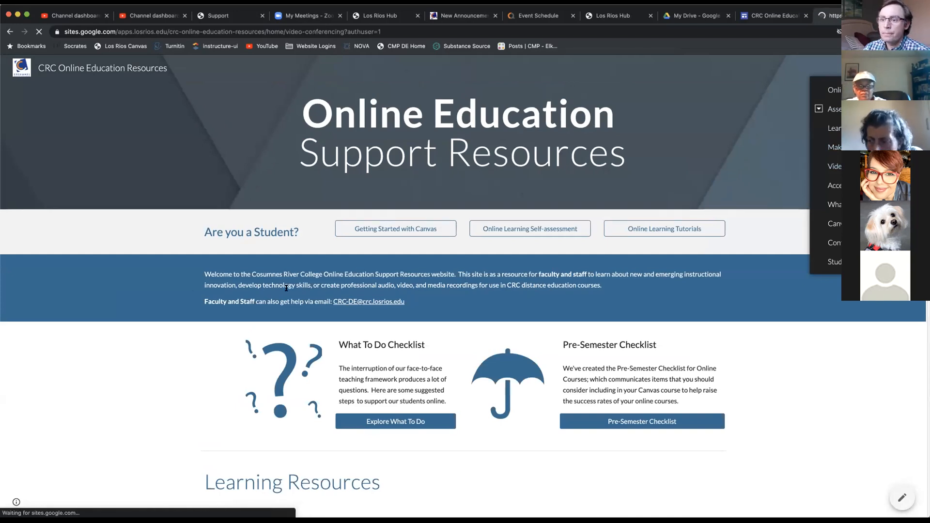
{"action": "scroll", "coordinate": [113, 337], "scroll_direction": "down", "scroll_amount": 3}
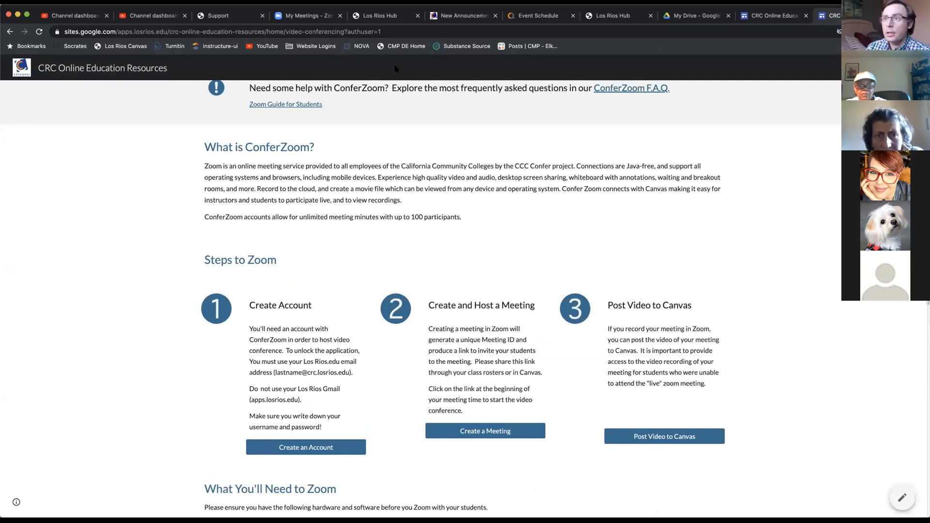
{"action": "left_click", "coordinate": [401, 33]}
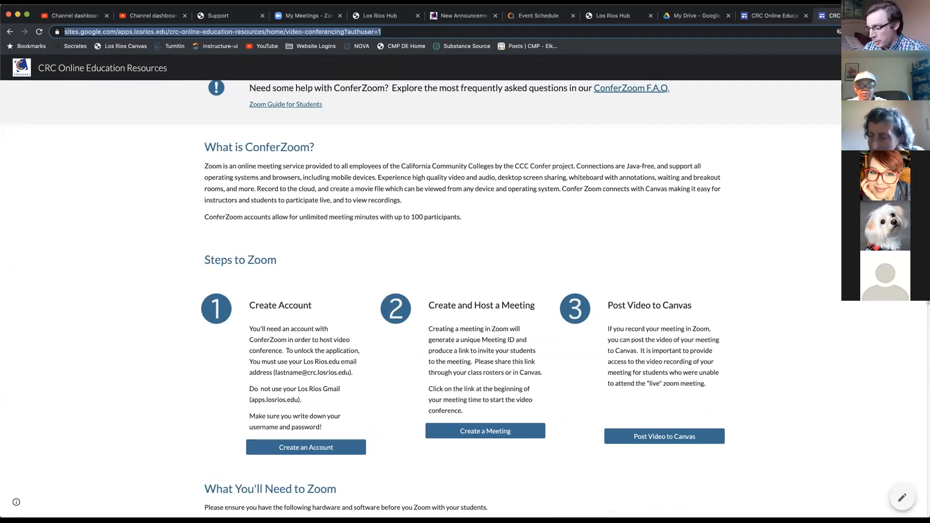
{"action": "left_click", "coordinate": [125, 338]}
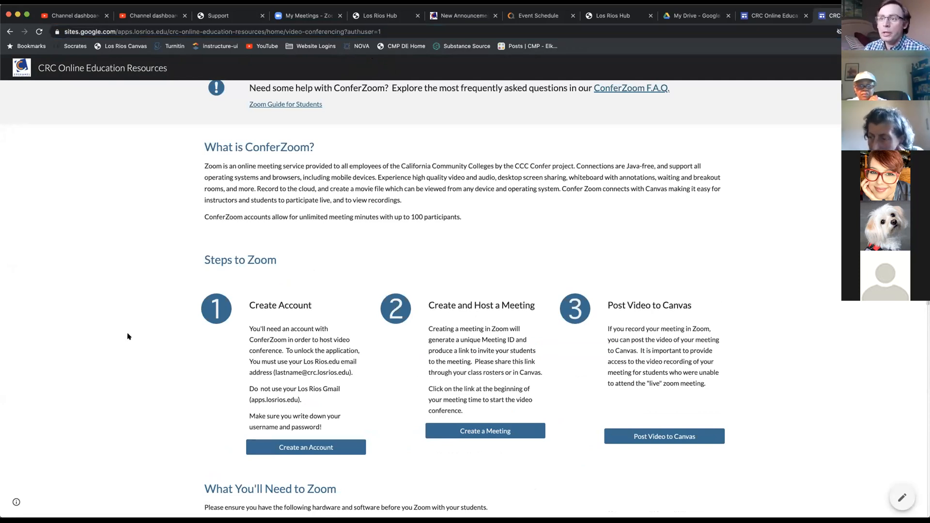
{"action": "scroll", "coordinate": [133, 345], "scroll_direction": "up", "scroll_amount": 2}
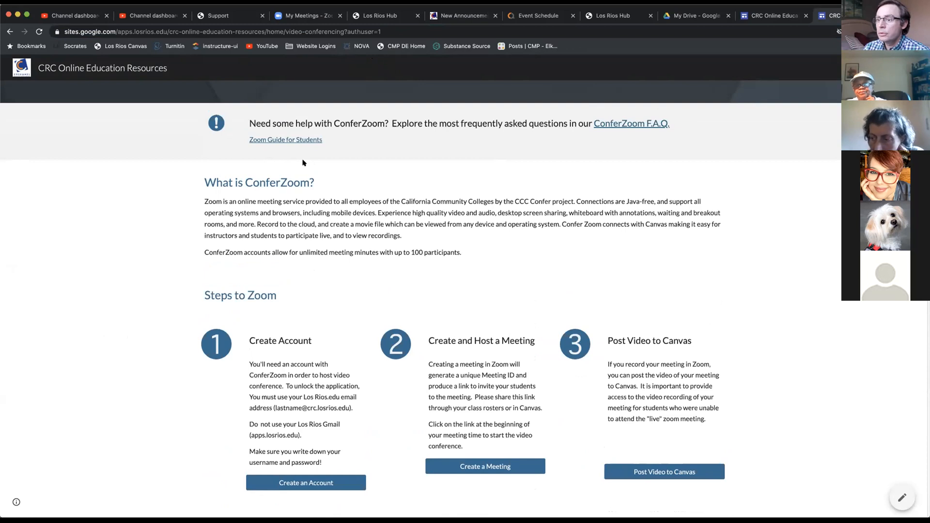
{"action": "left_click", "coordinate": [296, 141]}
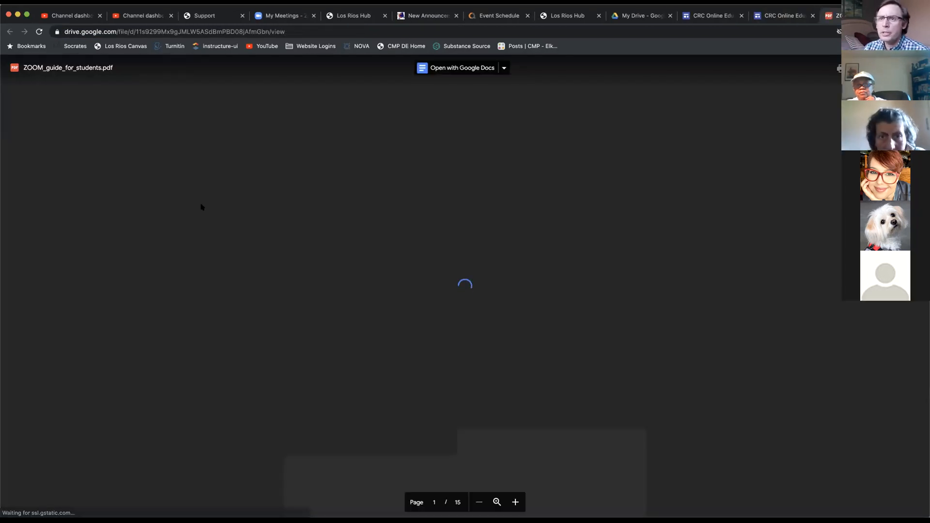
Scroll the Zoom student guide PDF to page 5 of 15, 'Paste the link in your browser'.
{"action": "scroll", "coordinate": [311, 229], "scroll_direction": "down", "scroll_amount": 8}
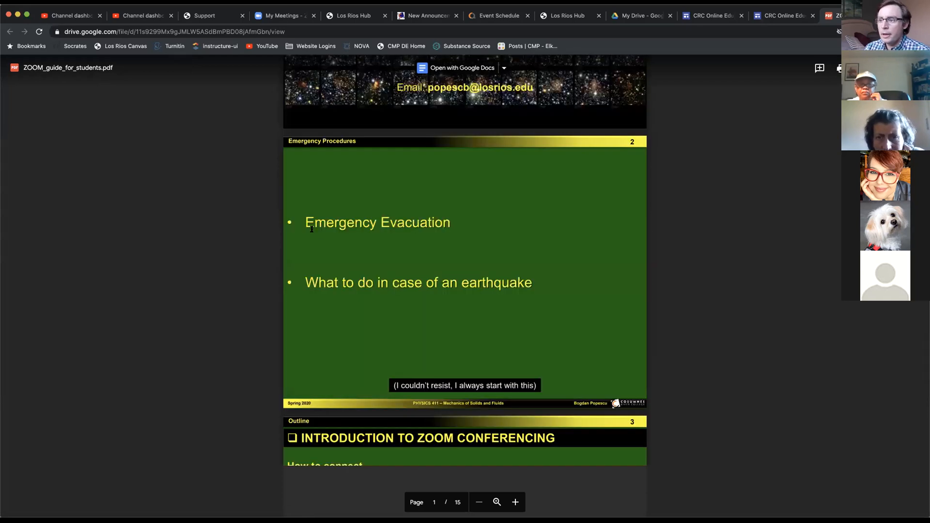
{"action": "scroll", "coordinate": [312, 229], "scroll_direction": "down", "scroll_amount": 9}
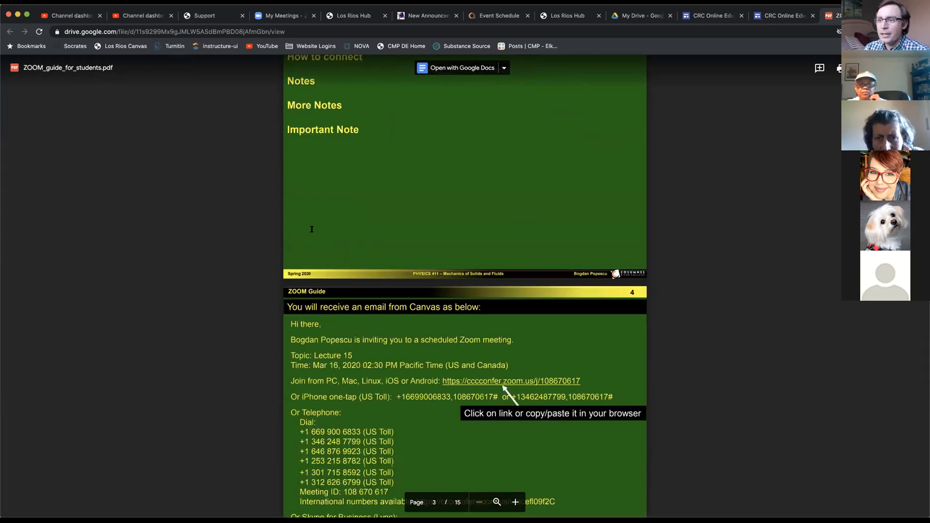
{"action": "scroll", "coordinate": [329, 265], "scroll_direction": "down", "scroll_amount": 5}
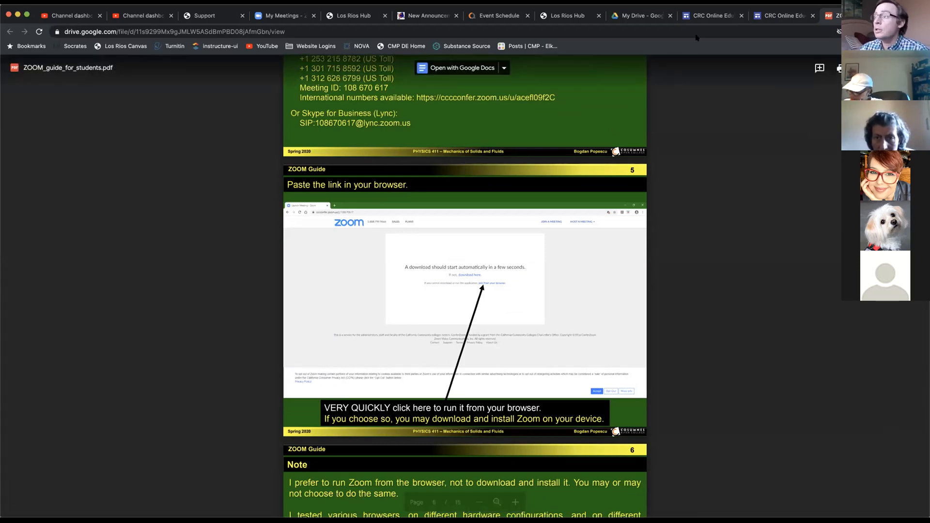
Return to My Meetings and review the Profile: licensed user, 300-person capacity, Pacific time zone.
{"action": "left_click", "coordinate": [281, 15]}
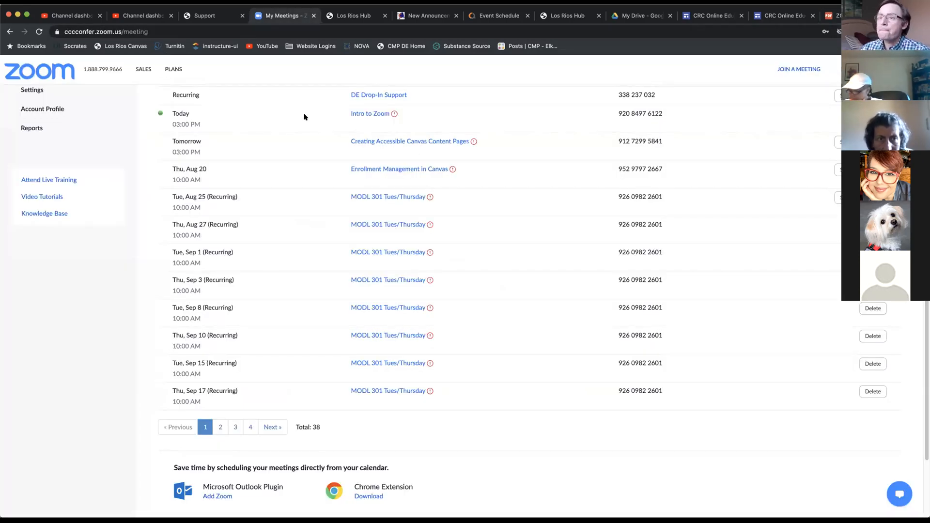
{"action": "scroll", "coordinate": [124, 237], "scroll_direction": "up", "scroll_amount": 3}
{"action": "left_click", "coordinate": [22, 107]}
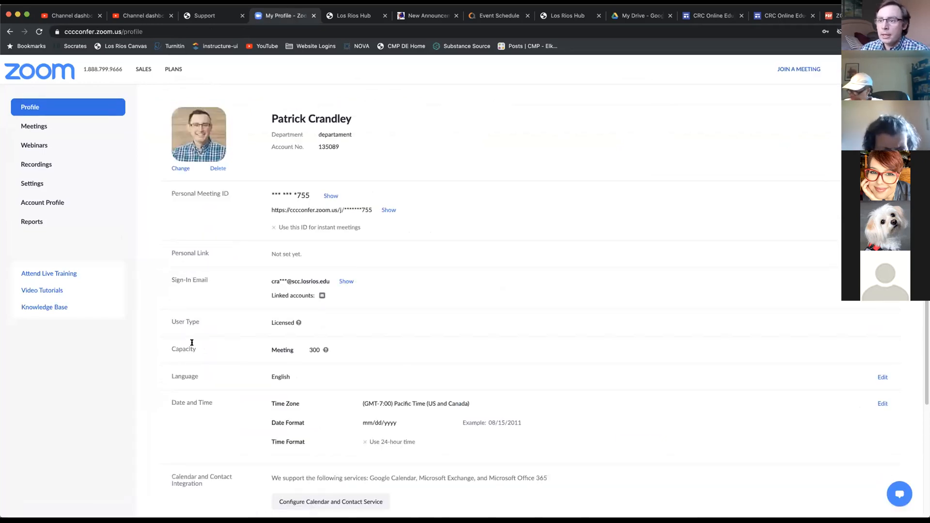
{"action": "scroll", "coordinate": [211, 357], "scroll_direction": "down", "scroll_amount": 1}
{"action": "scroll", "coordinate": [212, 358], "scroll_direction": "down", "scroll_amount": 1}
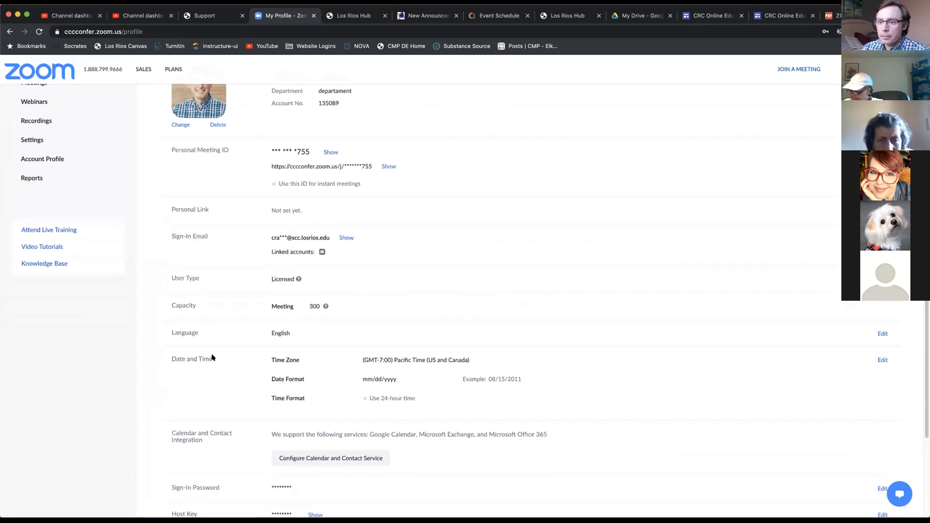